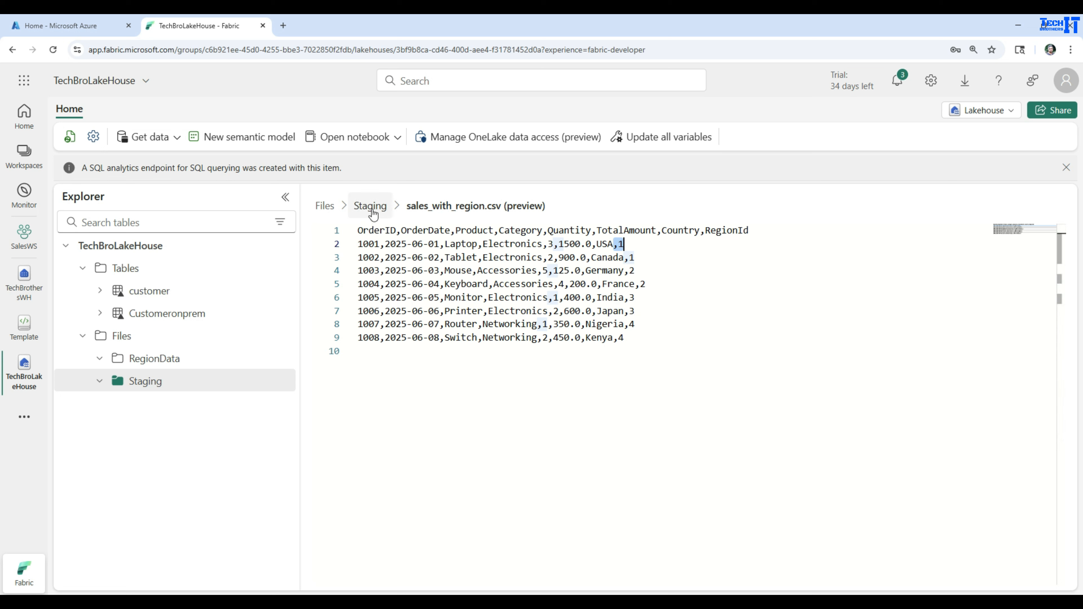
- Create a Dataflow Gen2 named df_lookuptable in the SalesWS workspace
left_click(17, 241)
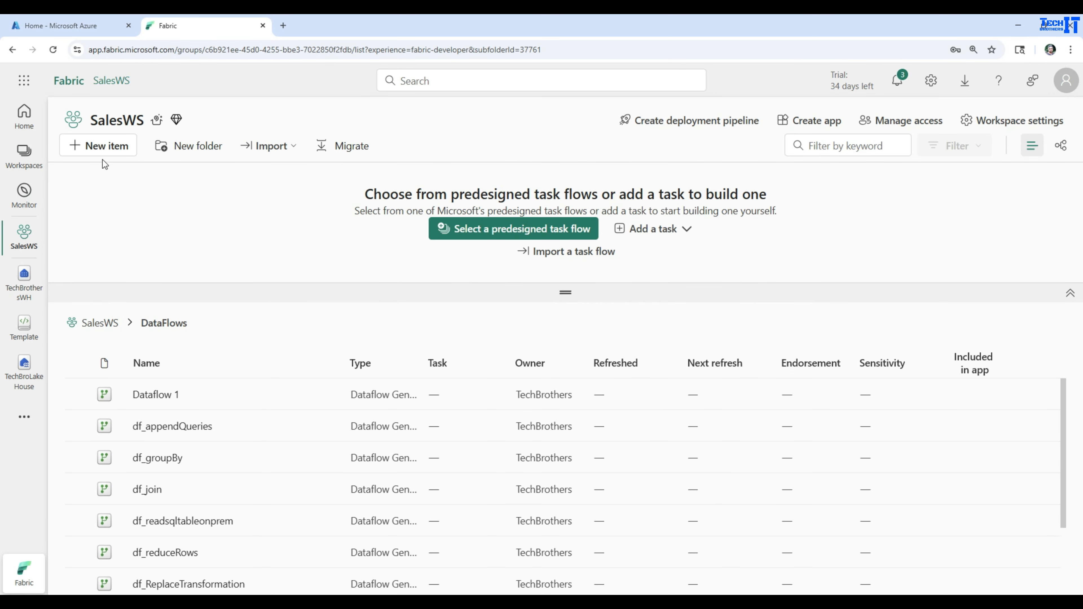
left_click(106, 150)
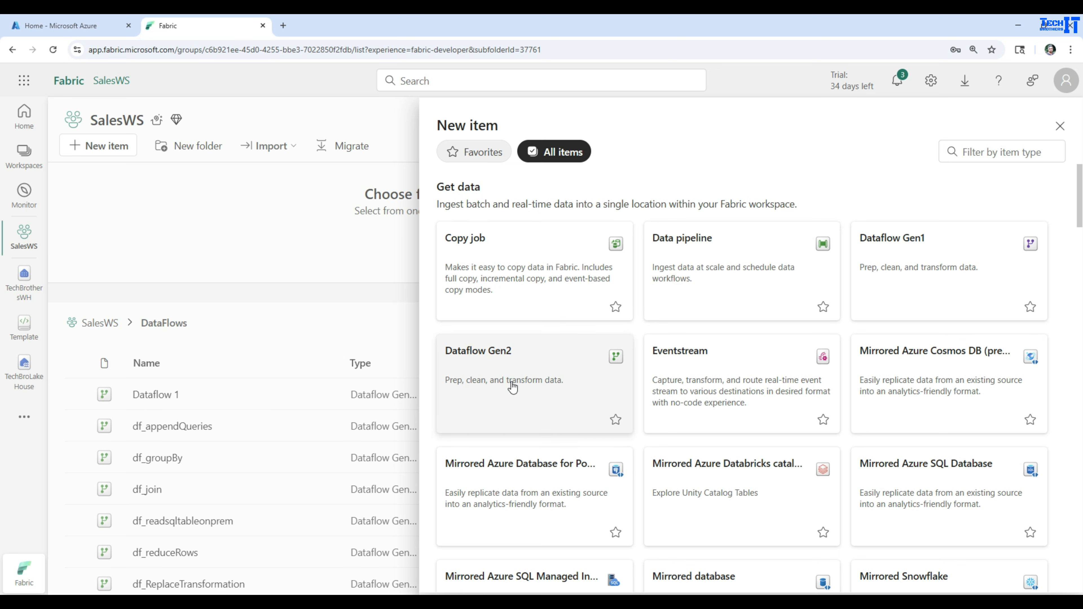
left_click(513, 387)
left_click_drag(511, 305, 327, 296)
type("df_")
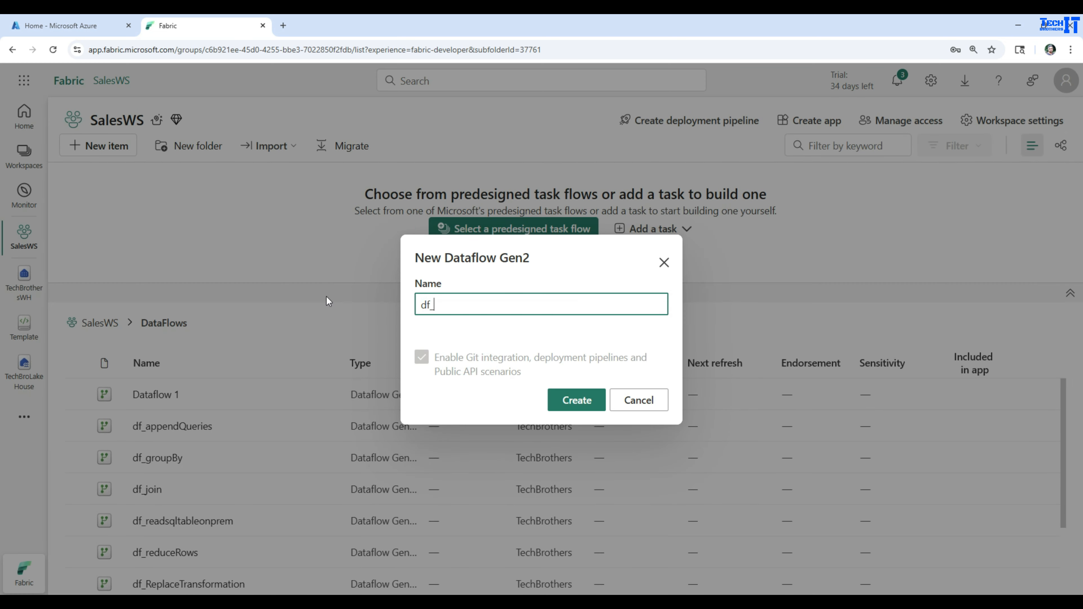
type("lookuptable")
left_click(576, 400)
- Connect the dataflow to a Microsoft Fabric Lakehouse source using the existing "Lakehouse techbrothers (none)" connection
left_click(147, 170)
left_click(123, 278)
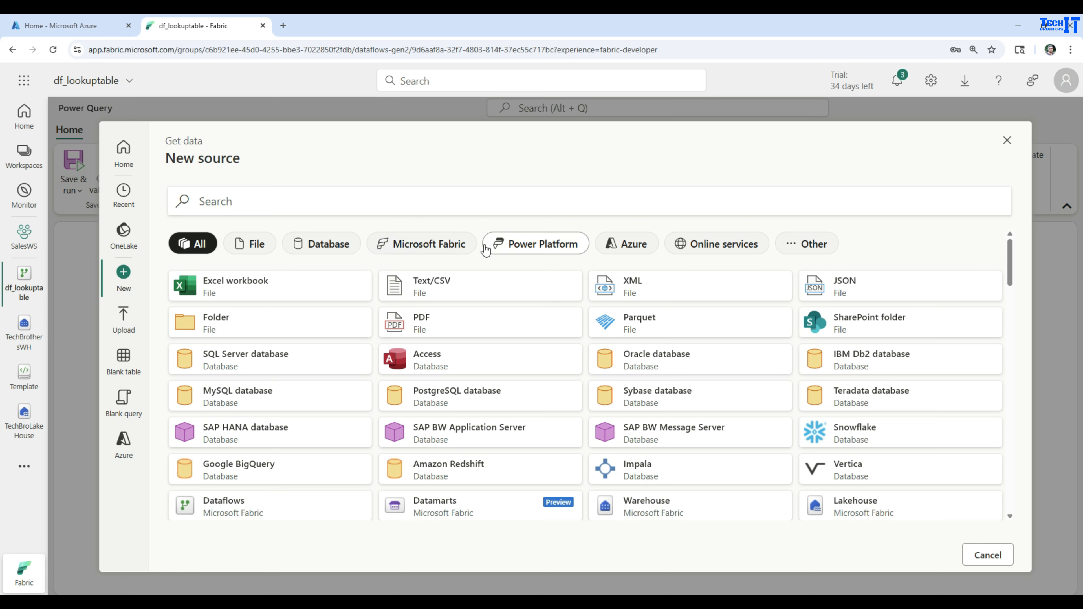
left_click(417, 251)
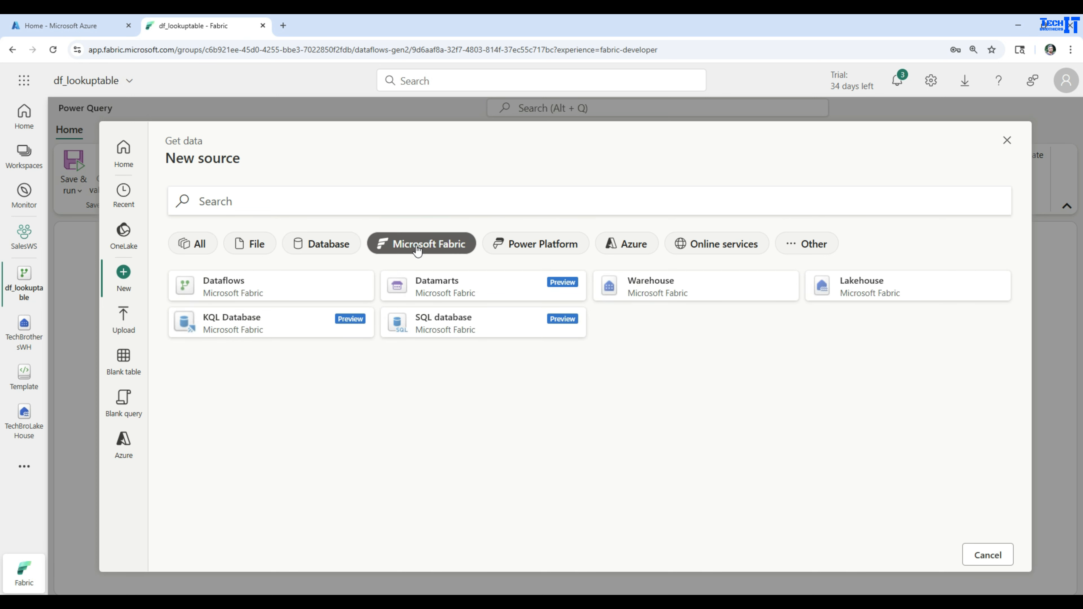
left_click(862, 305)
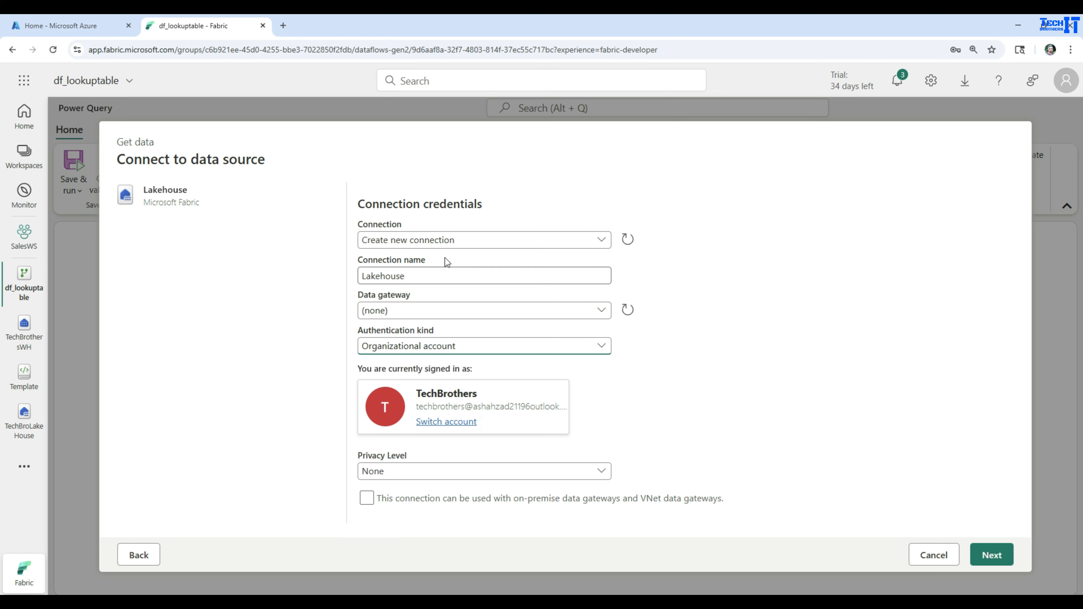
left_click(447, 240)
left_click(401, 259)
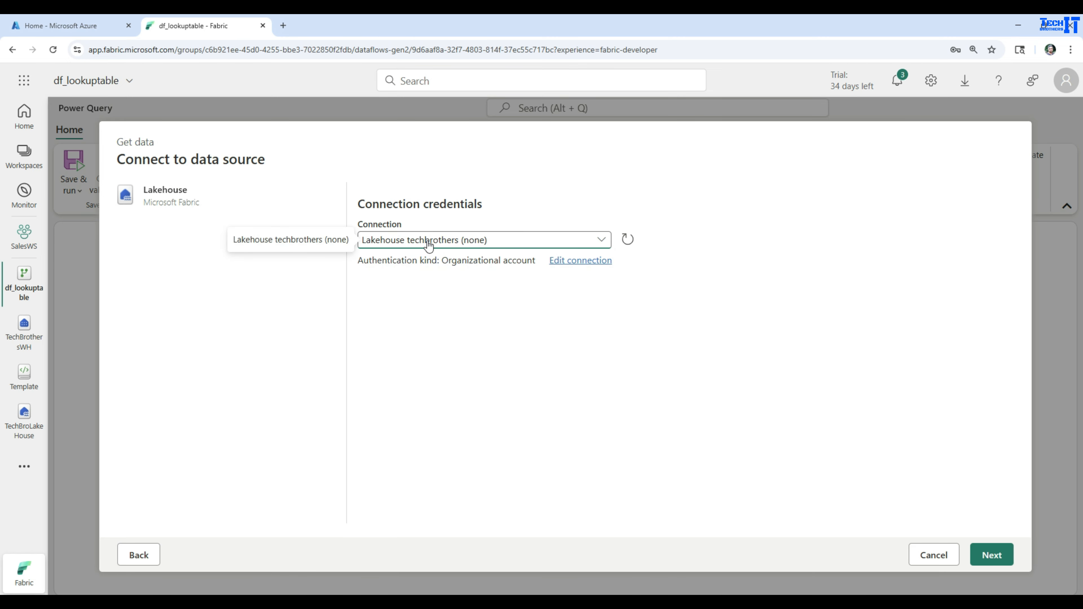
left_click(989, 562)
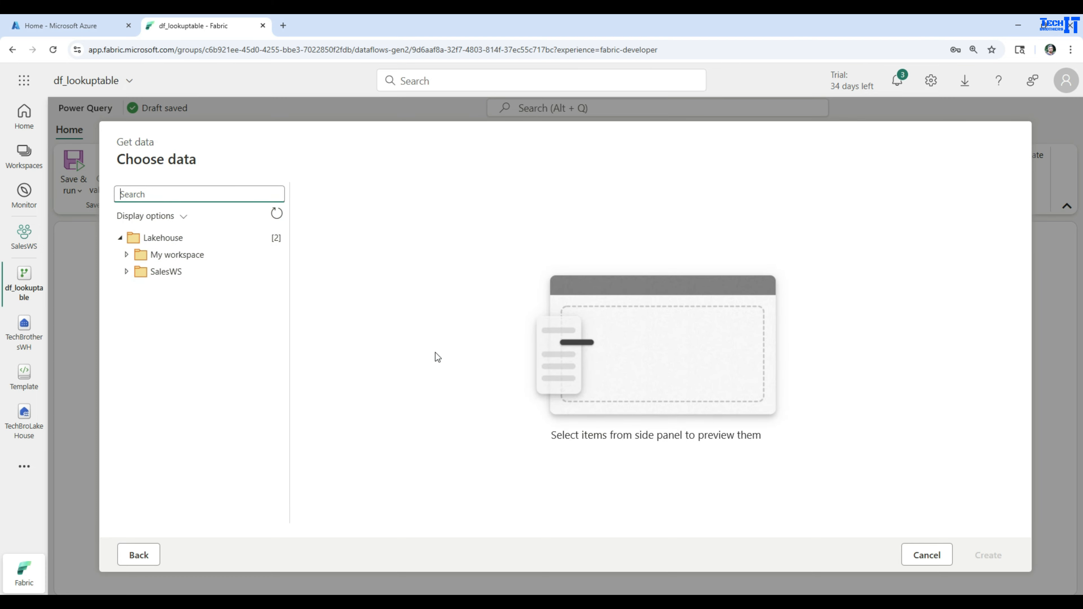
- Load sales_with_region.csv from the Staging files of TechBroLakeHouse in SalesWS and use its first row as headers
left_click(128, 273)
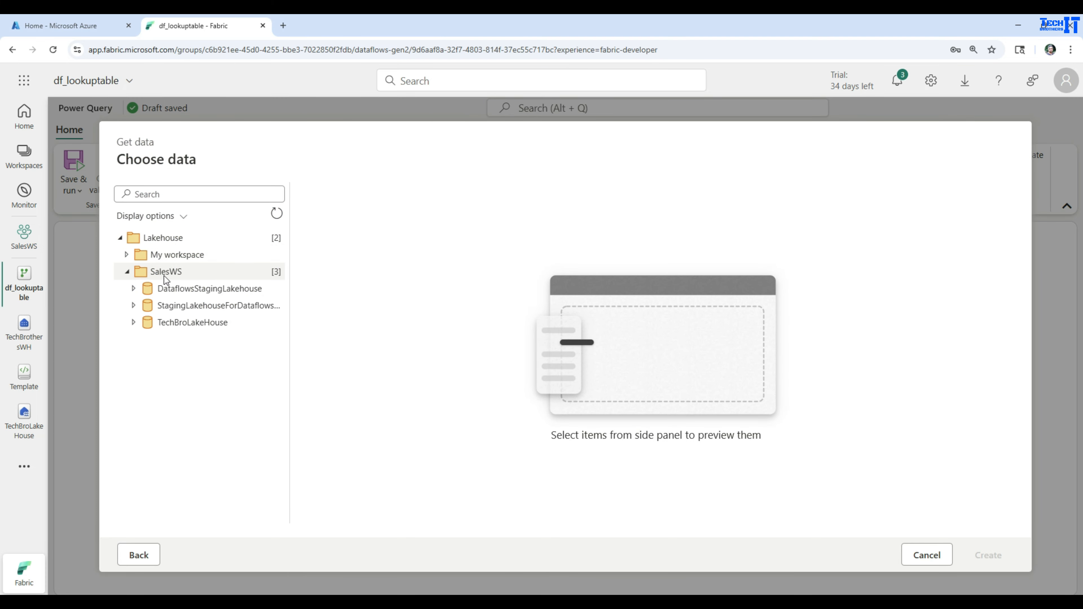
left_click(133, 323)
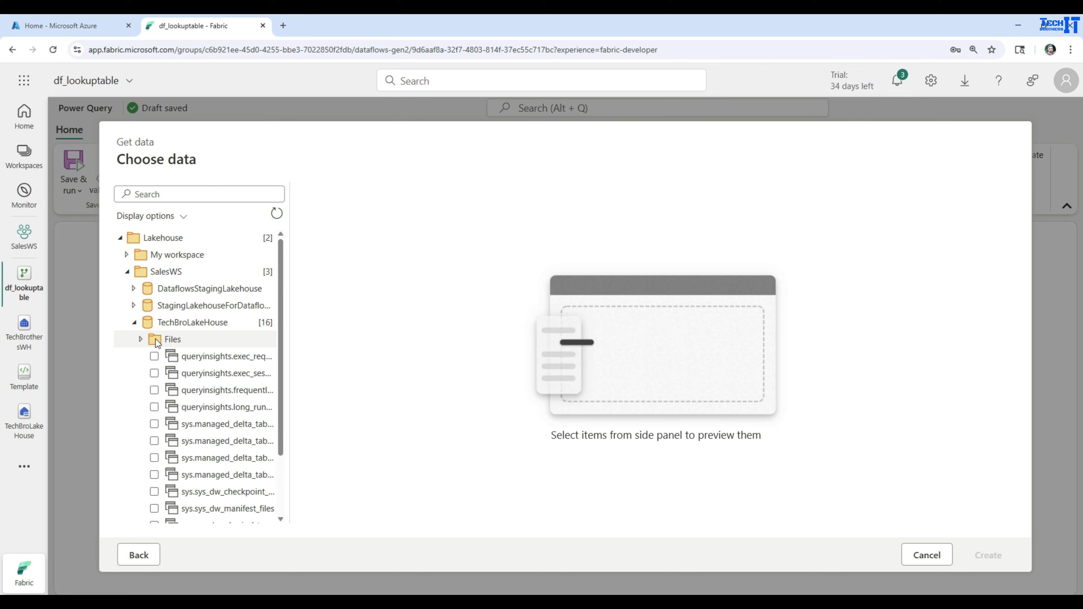
left_click(141, 340)
left_click(142, 340)
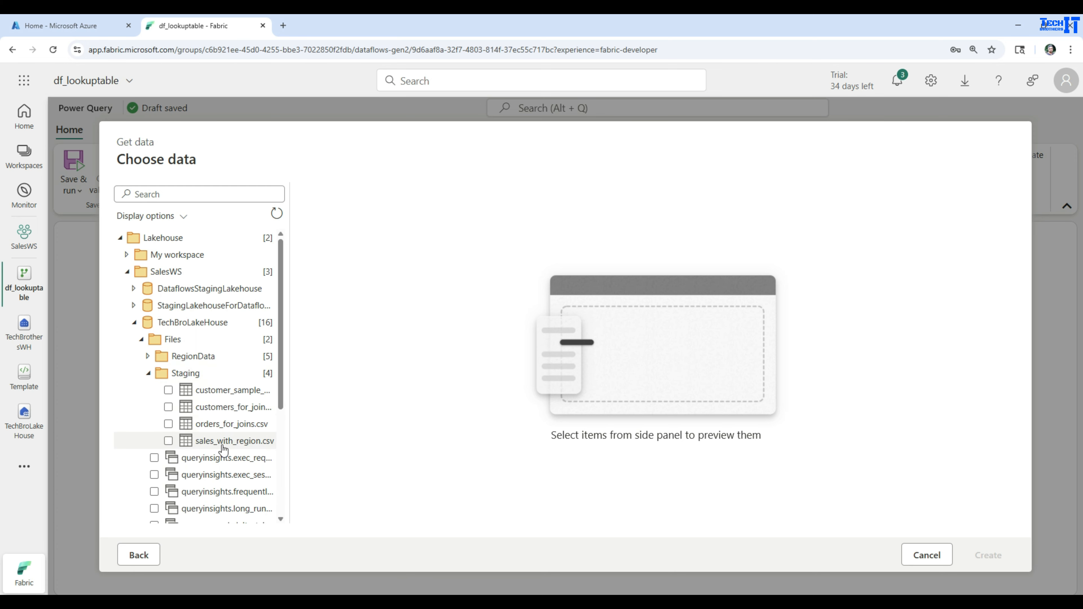
left_click(168, 441)
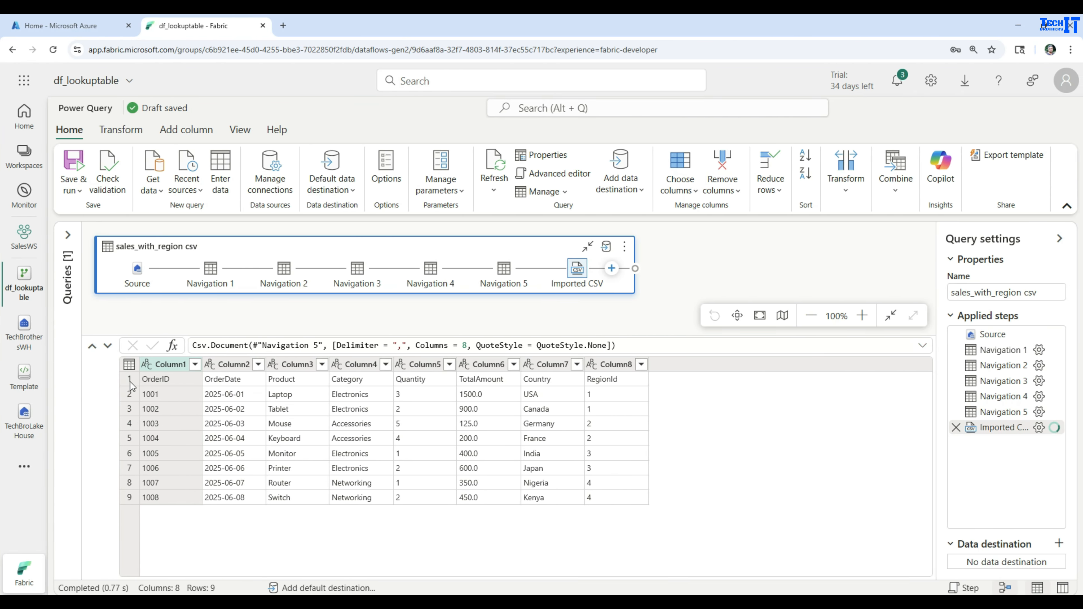
left_click(129, 366)
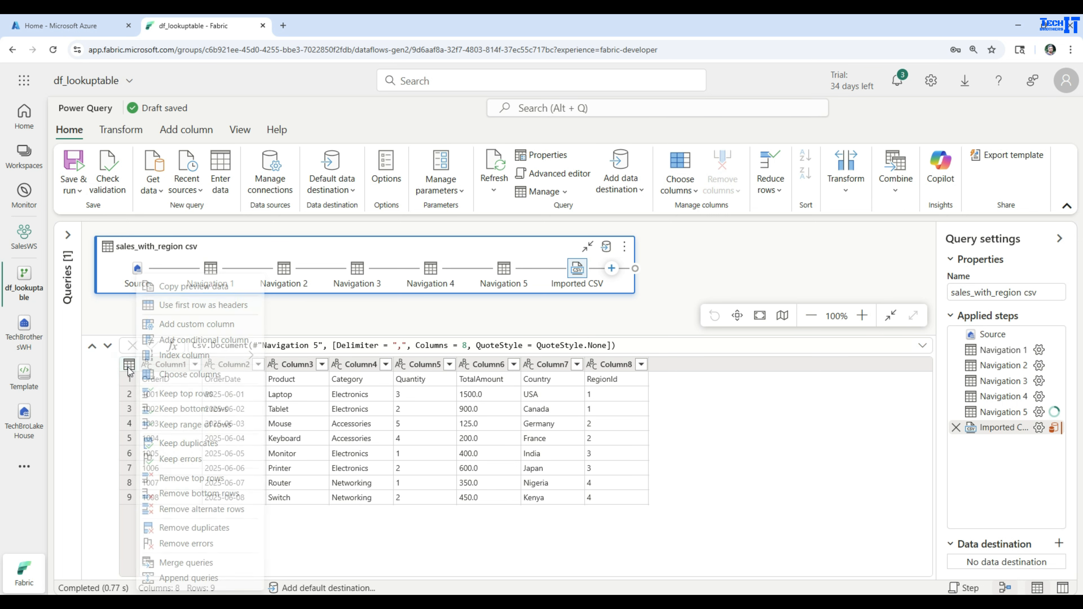
left_click(184, 306)
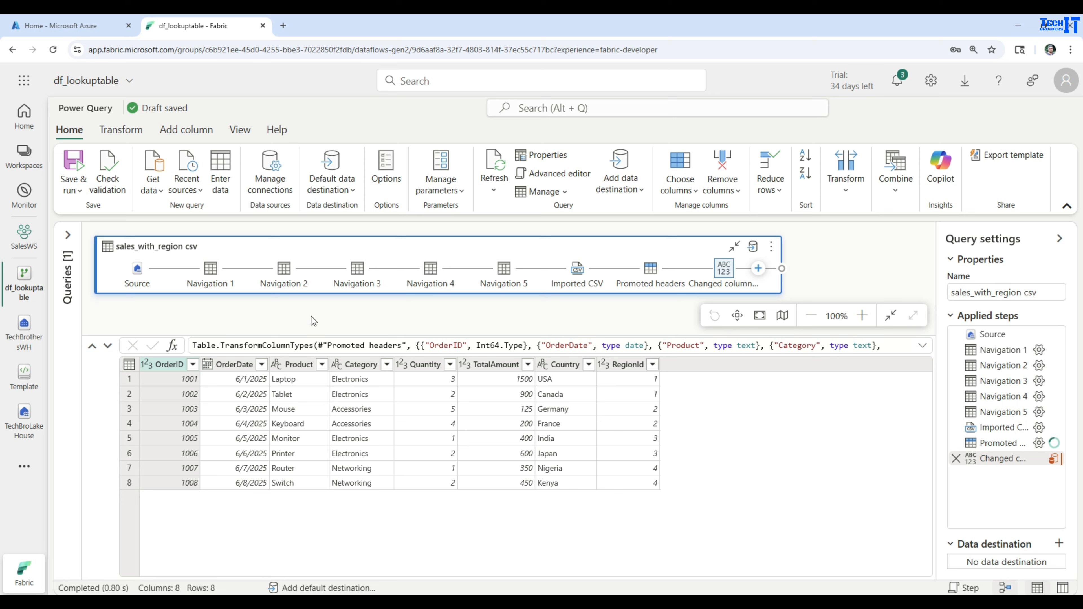
- Start a manually entered table named RegionTable and name its first column RegionID
left_click(223, 175)
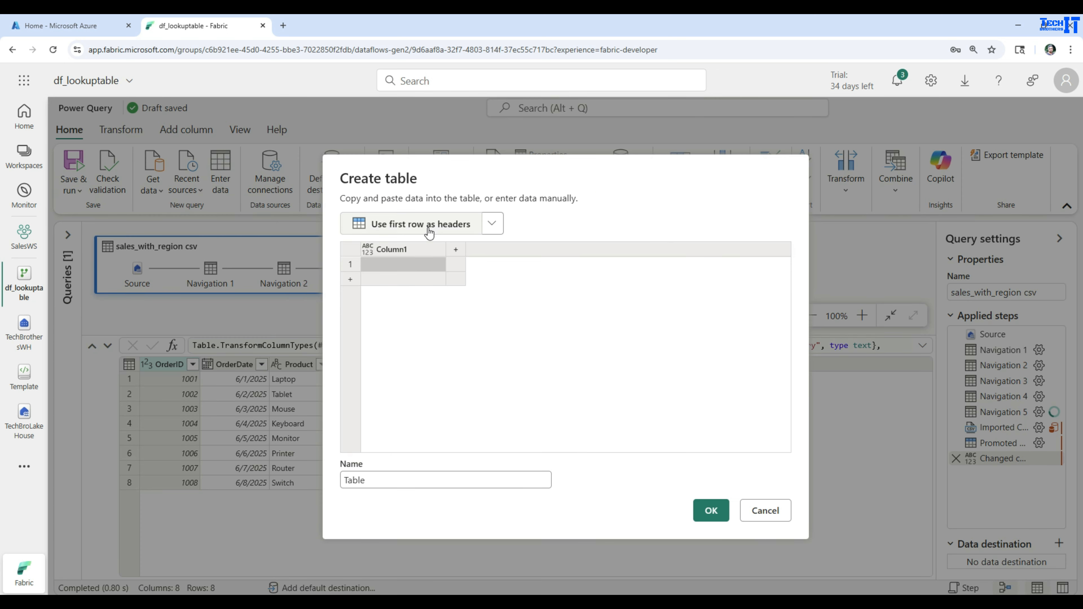
left_click_drag(420, 480, 300, 477)
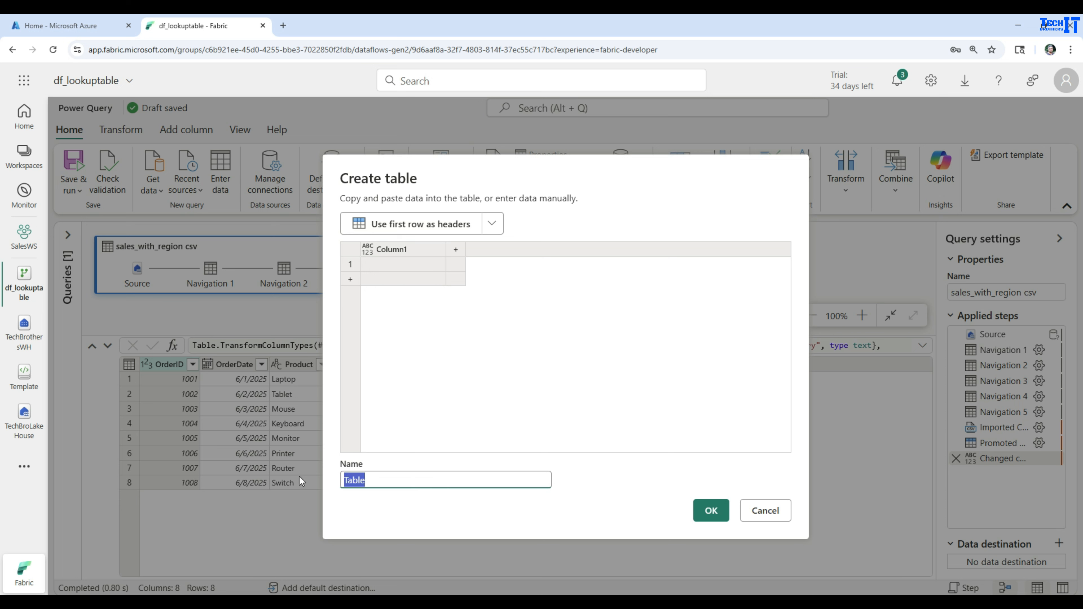
type("RegionTable")
double_click(412, 252)
type("RegionID")
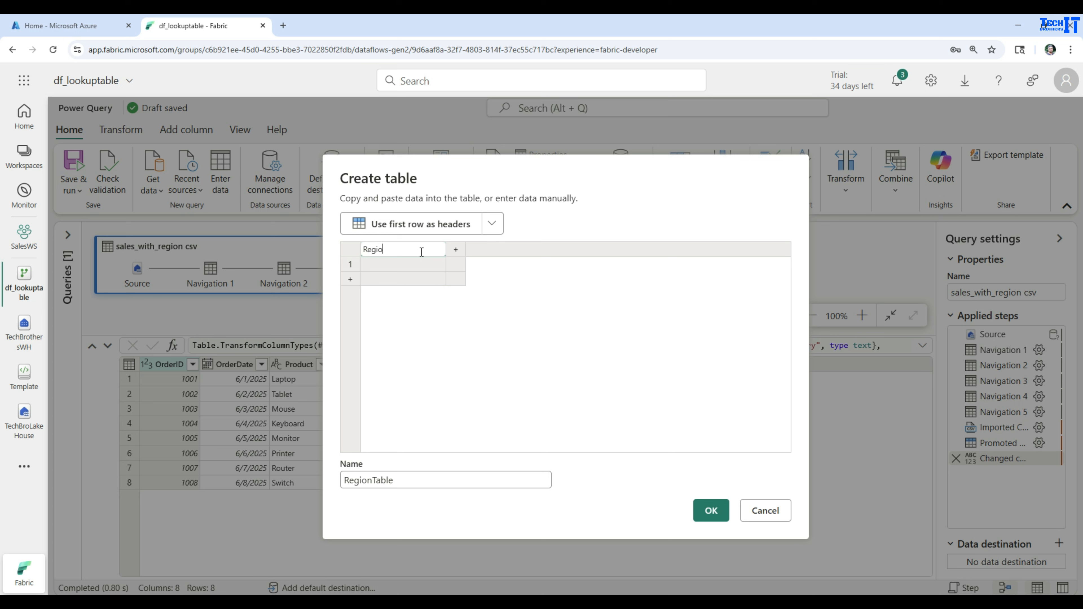
- Add two more columns to RegionTable, named RegionCode and RegionFullName
left_click(455, 249)
double_click(495, 249)
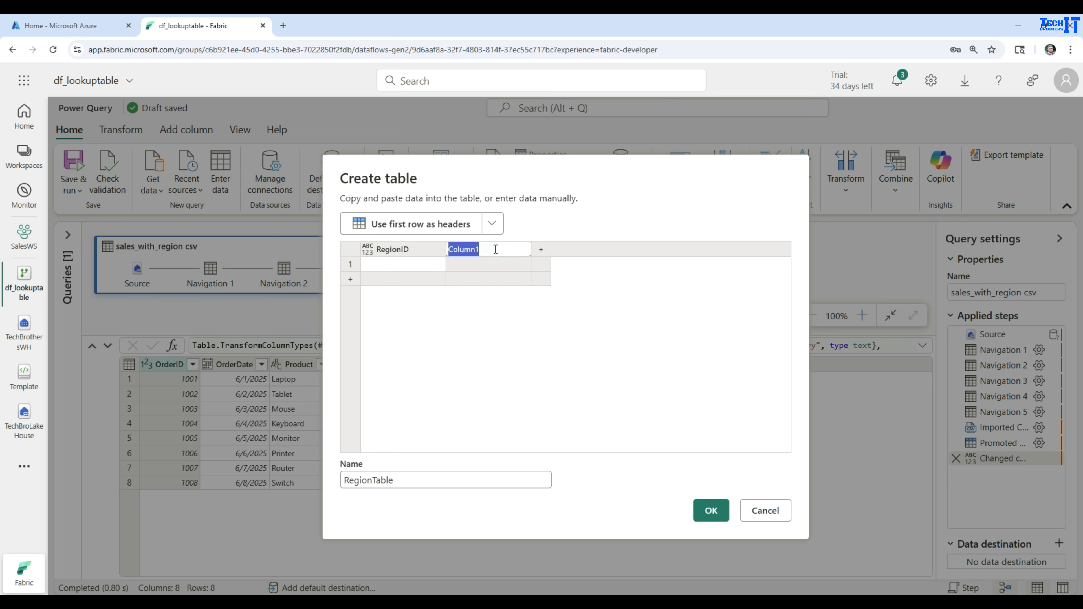
type("RegionCode")
left_click(540, 249)
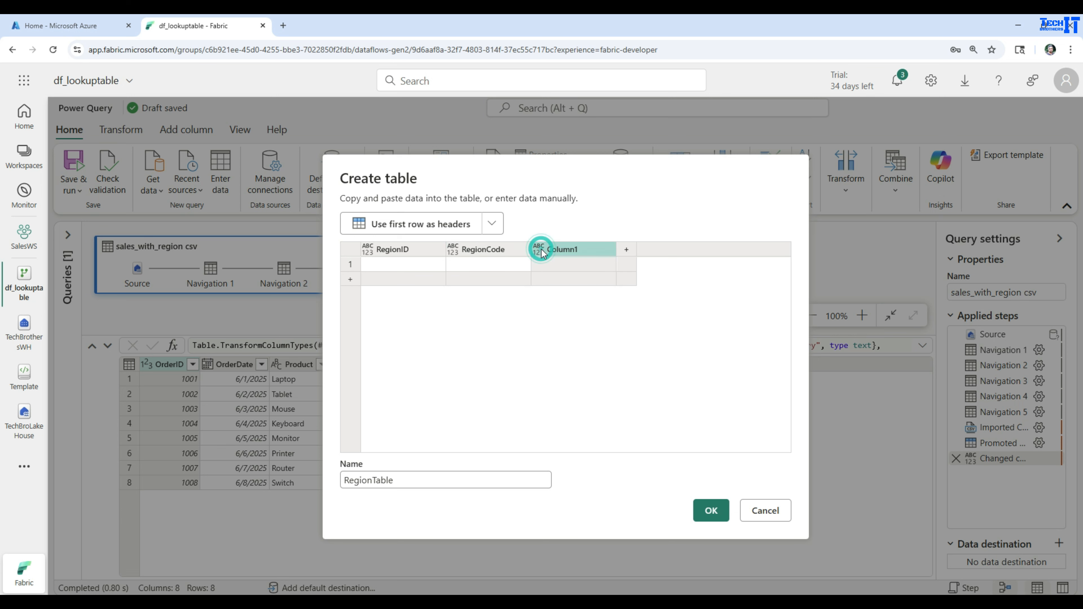
double_click(560, 249)
type("Region")
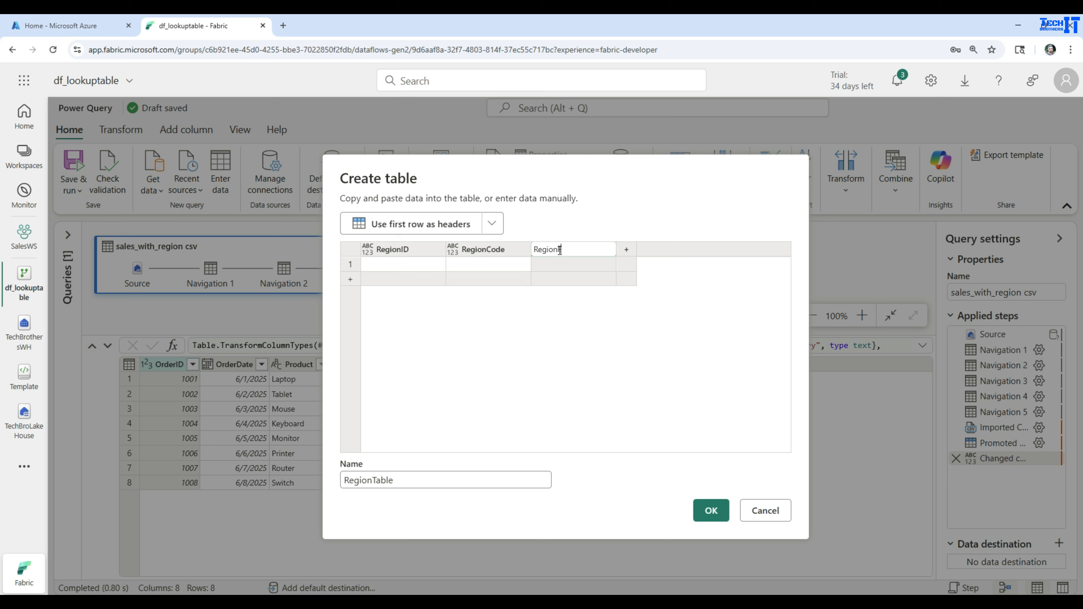
type("FullName")
left_click(552, 306)
- Fill RegionTable's first row with RegionID 1, RegionCode NA and RegionFullName North America
left_click(400, 255)
left_click(407, 266)
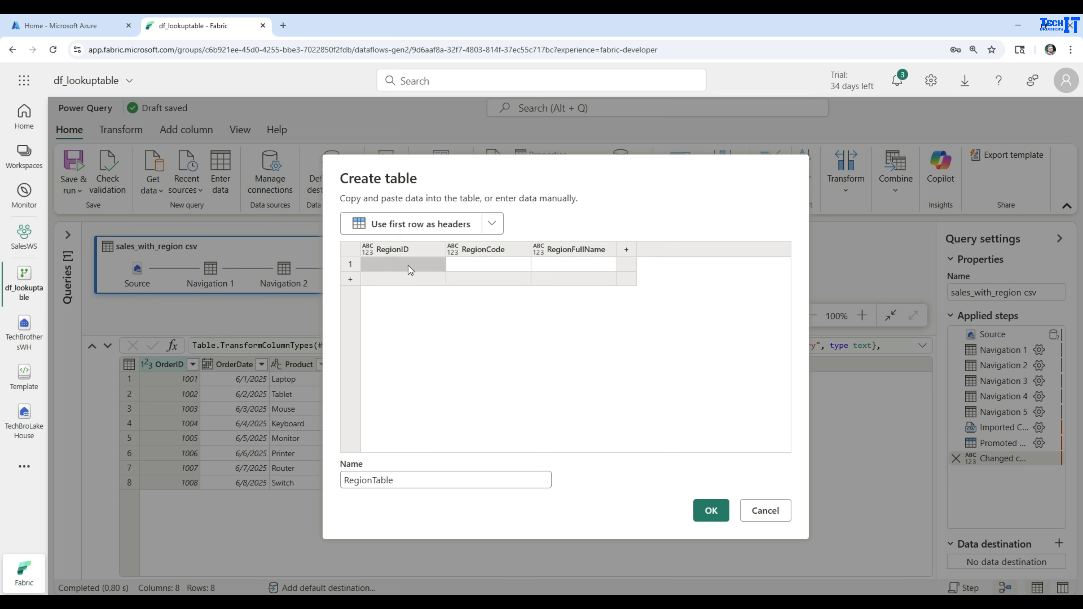
type("1")
left_click(475, 267)
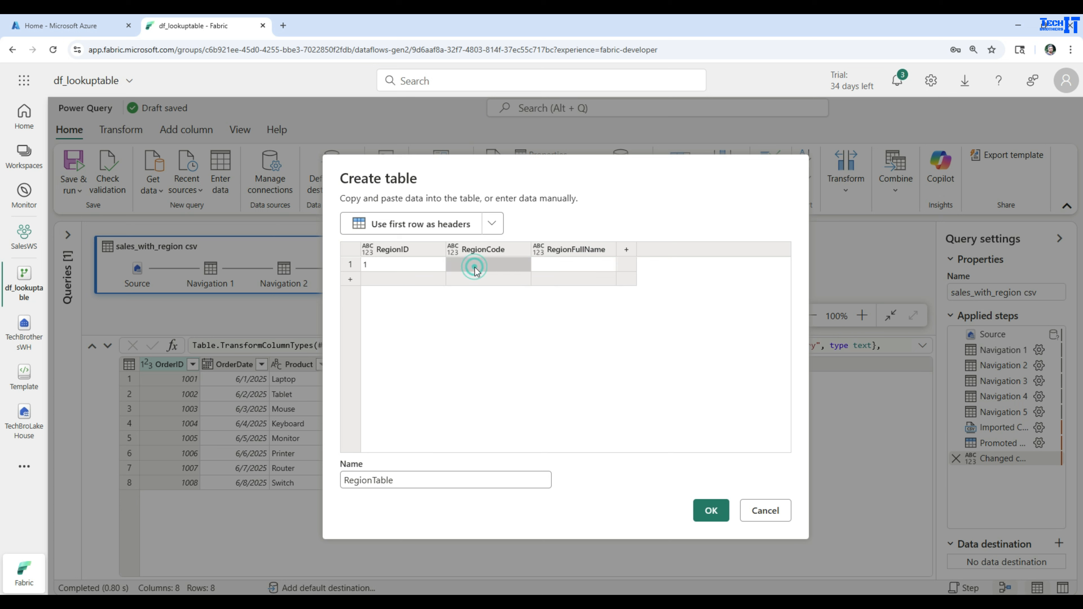
left_click(475, 266)
type("NA")
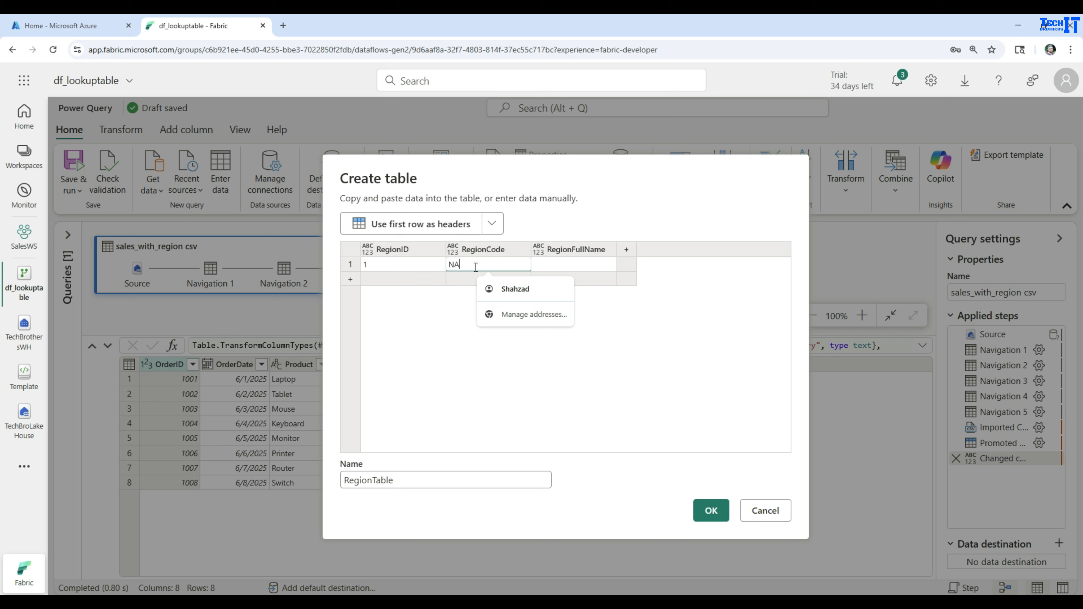
left_click(562, 263)
left_click(563, 262)
type("North")
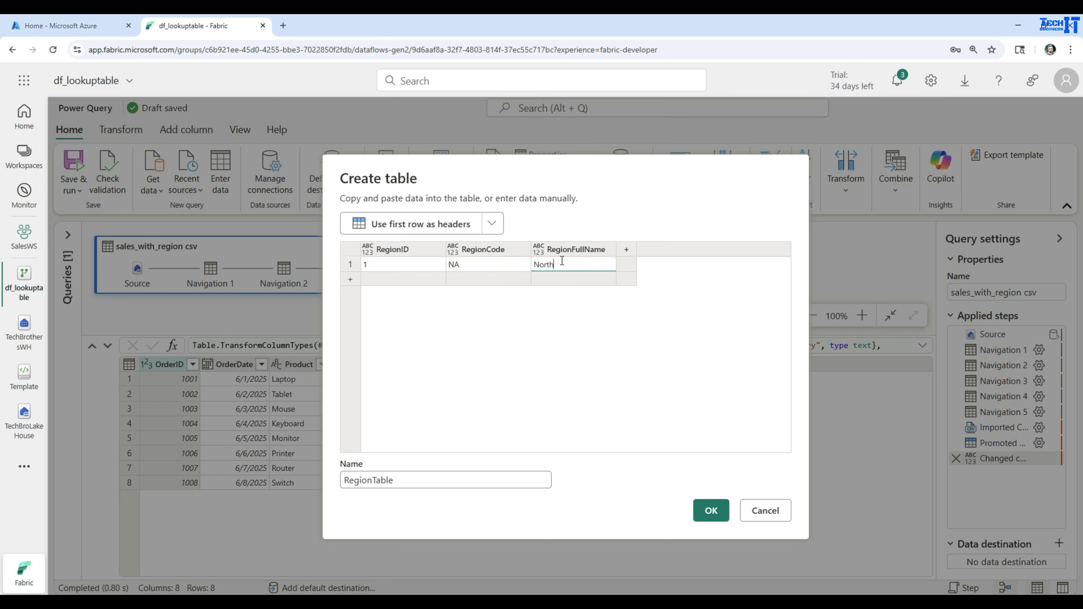
type(" America")
key("Return")
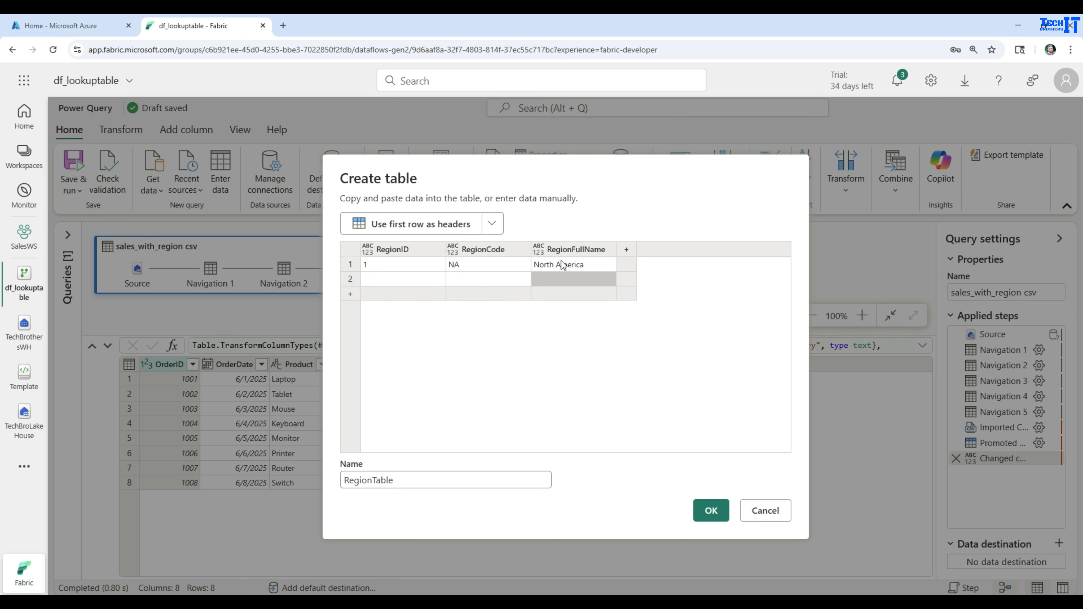
- Fill the second row with RegionID 2, RegionCode EU and RegionFullName Europe
left_click(419, 279)
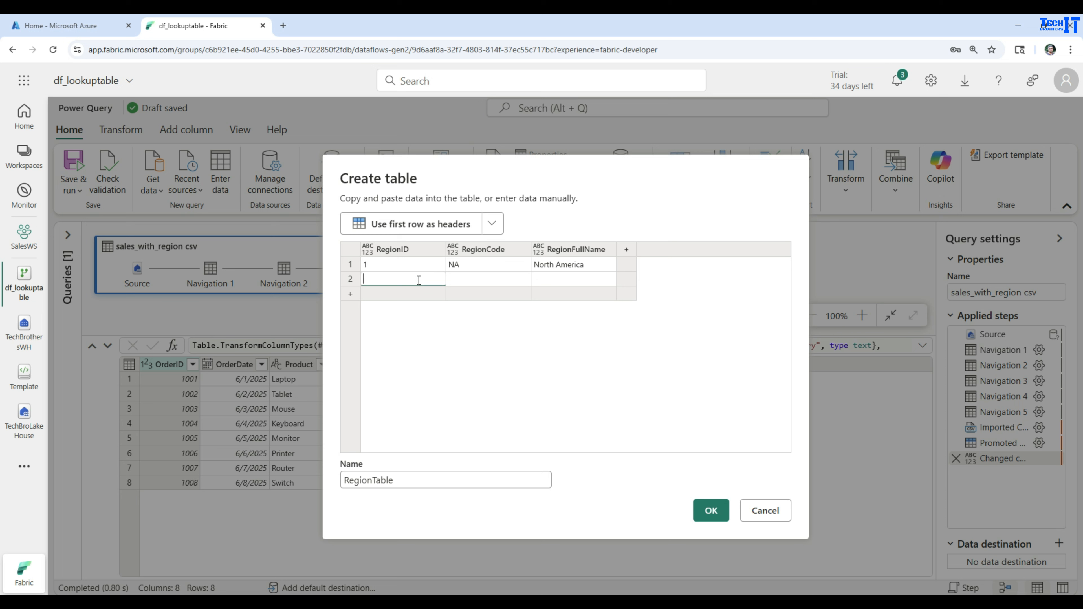
type("2")
left_click(471, 280)
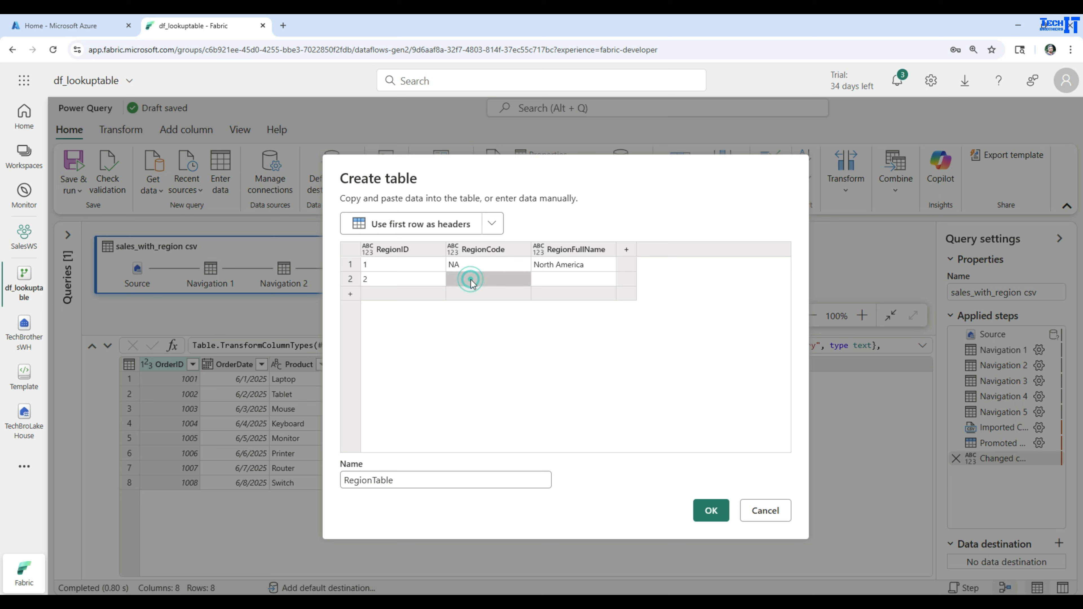
type("EU")
key("Tab")
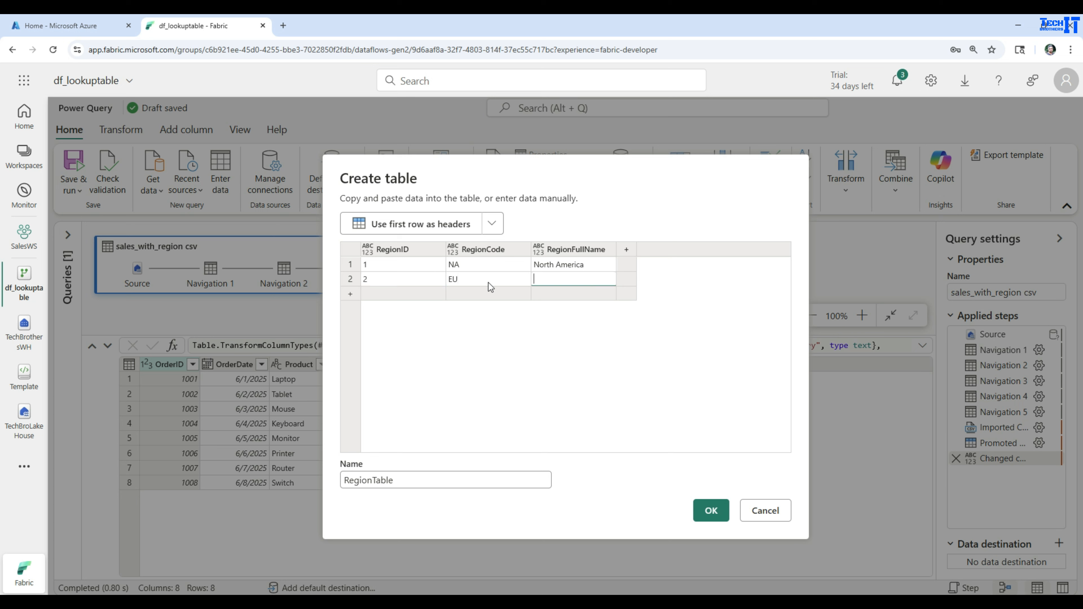
type("Europe")
left_click(485, 354)
- Fill the third row with RegionID 3, RegionCode AS and RegionFullName Asia
left_click(408, 294)
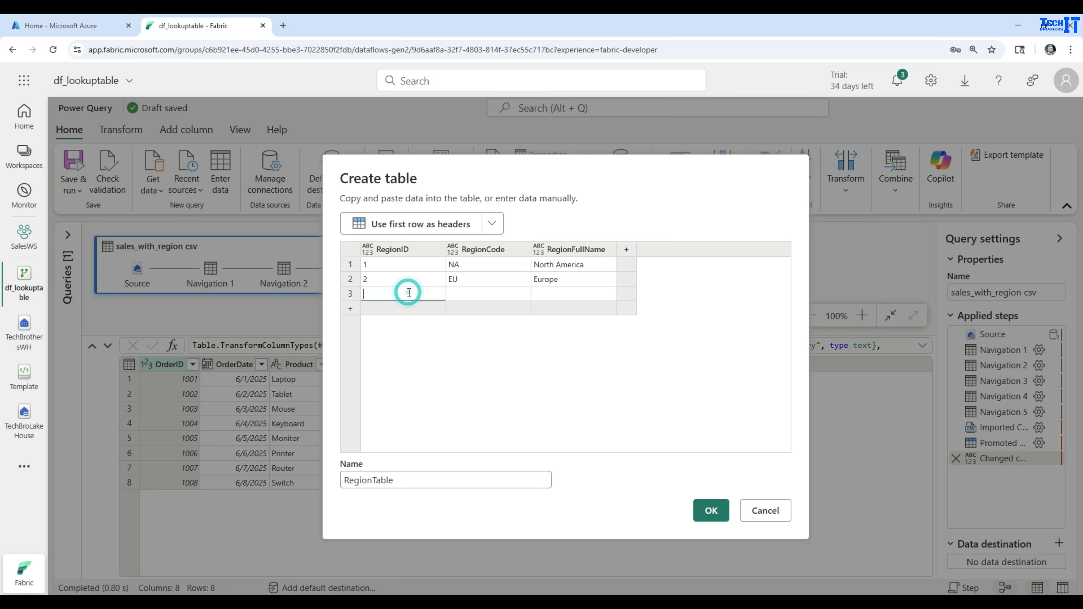
type("3")
left_click(494, 293)
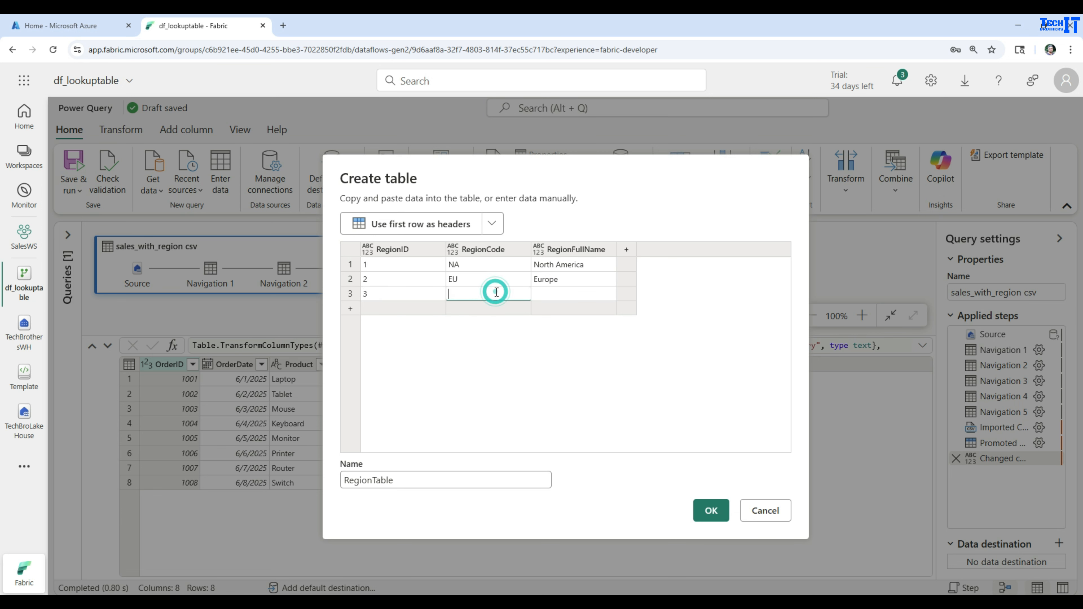
type("AS")
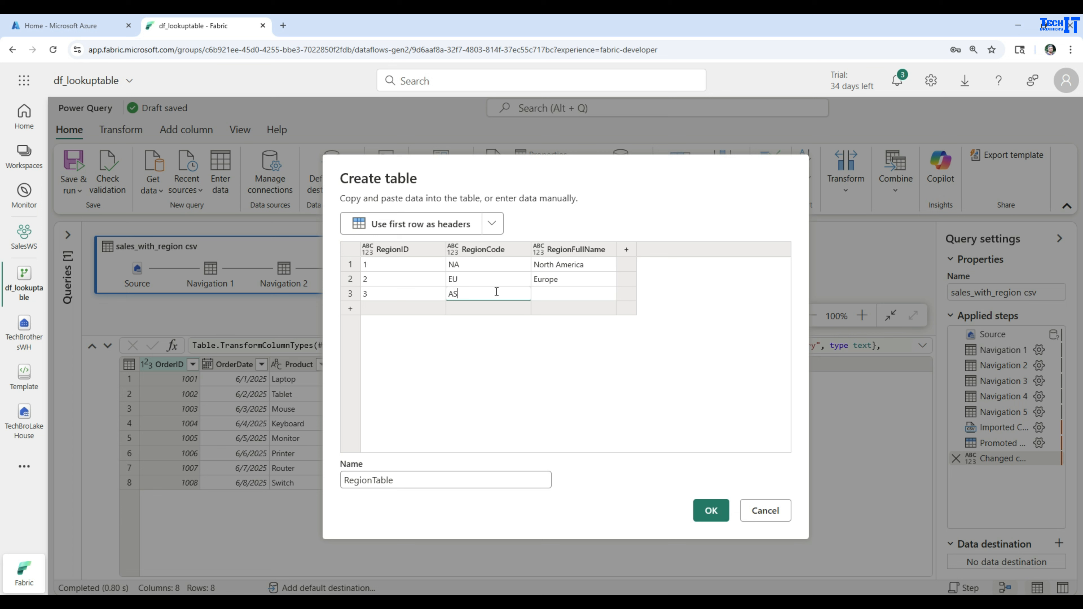
left_click(559, 293)
type("Asia")
left_click(546, 345)
- Fill the fourth row with RegionID 4, RegionCode AF and RegionFullName Africa, and create the RegionTable query
left_click(403, 308)
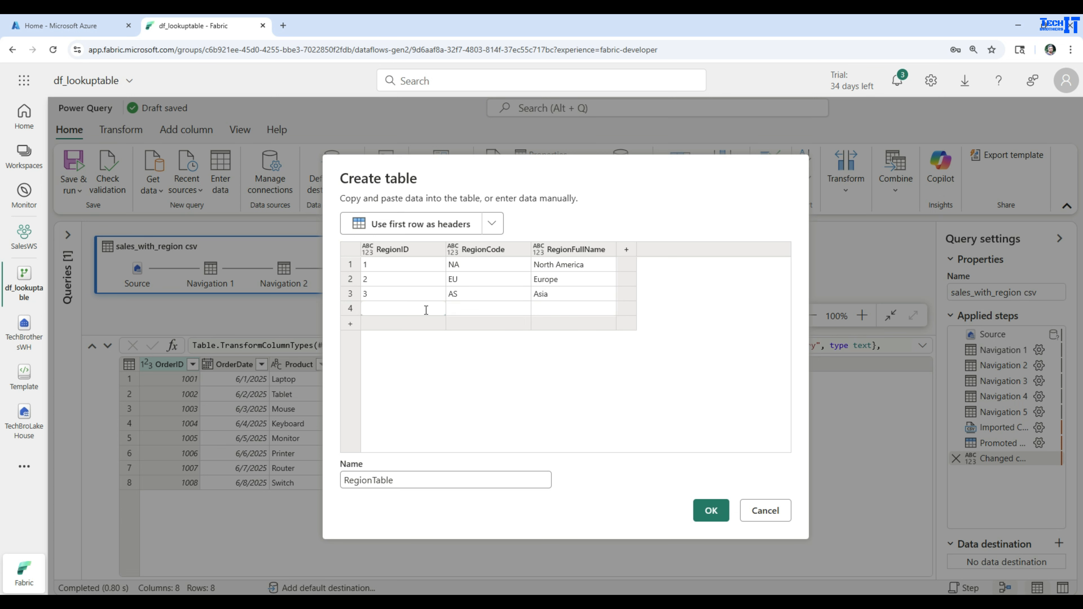
type("4")
left_click(469, 305)
left_click(469, 306)
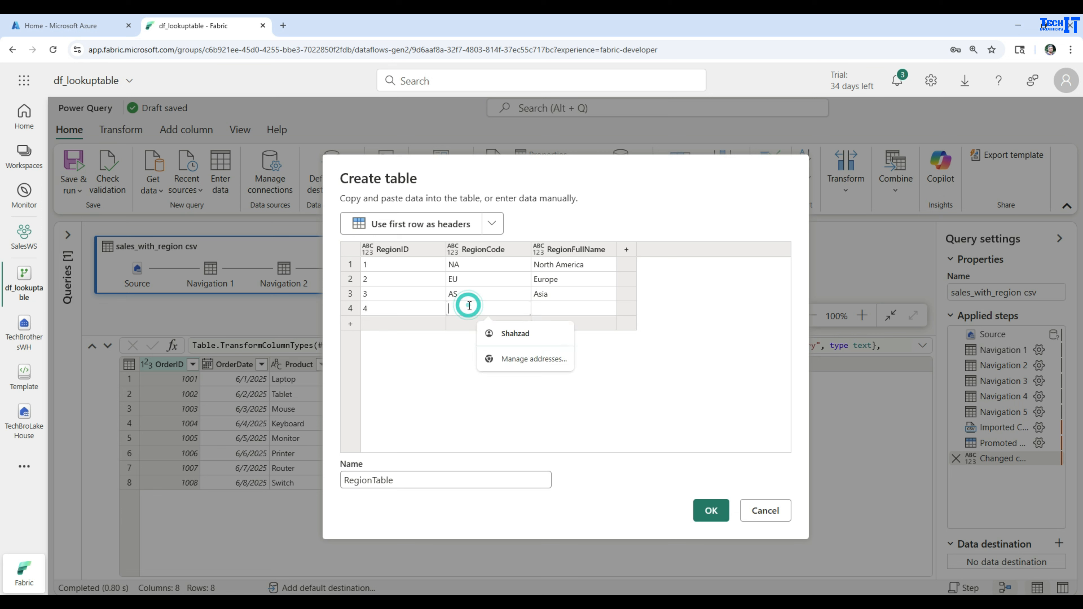
type("AF")
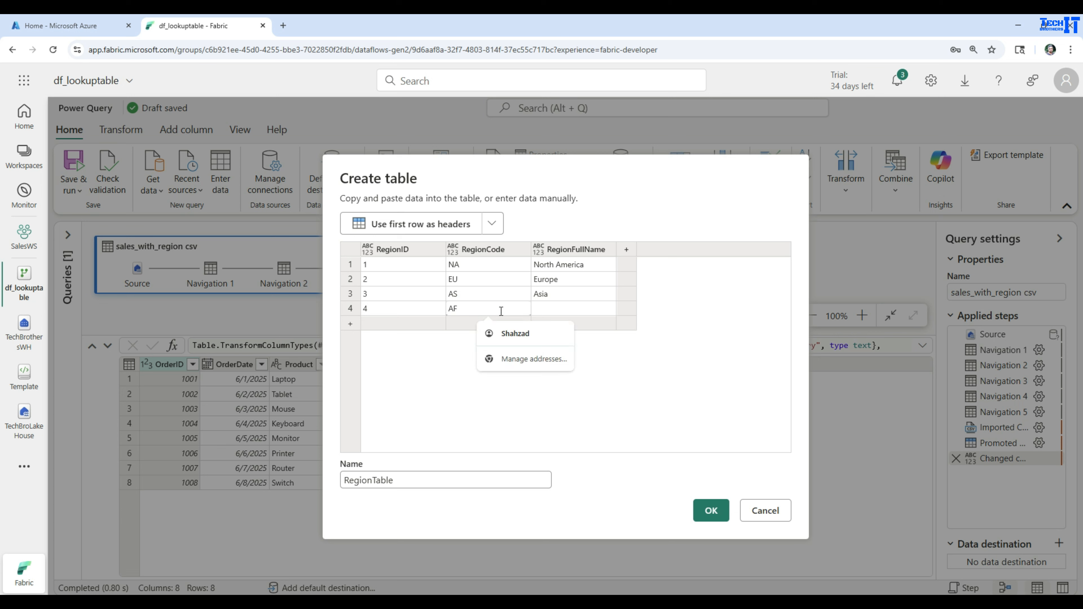
left_click(628, 336)
left_click(591, 306)
left_click(591, 306)
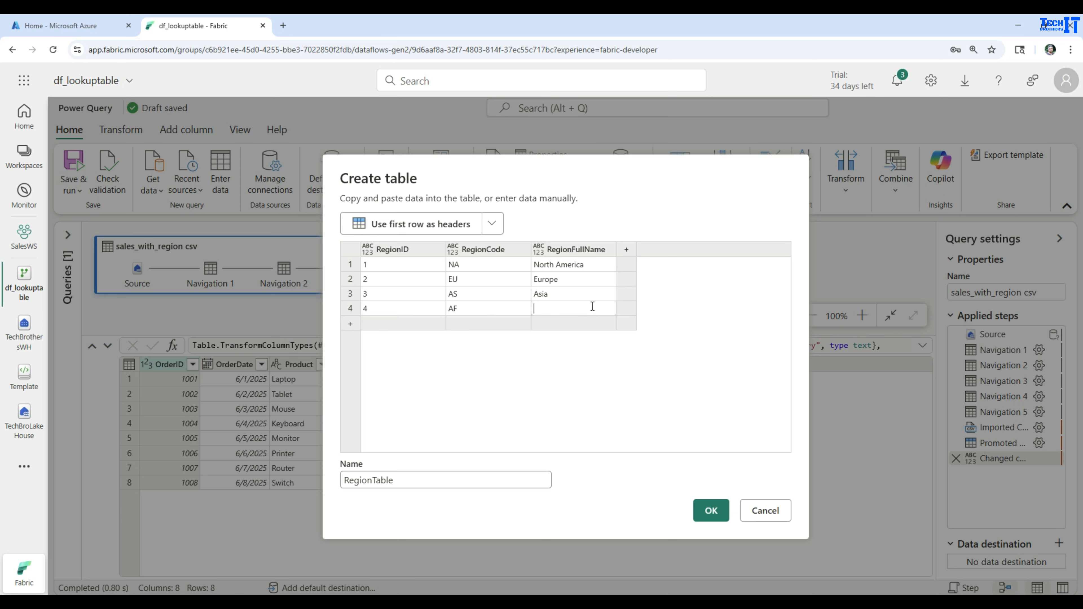
type("Africa")
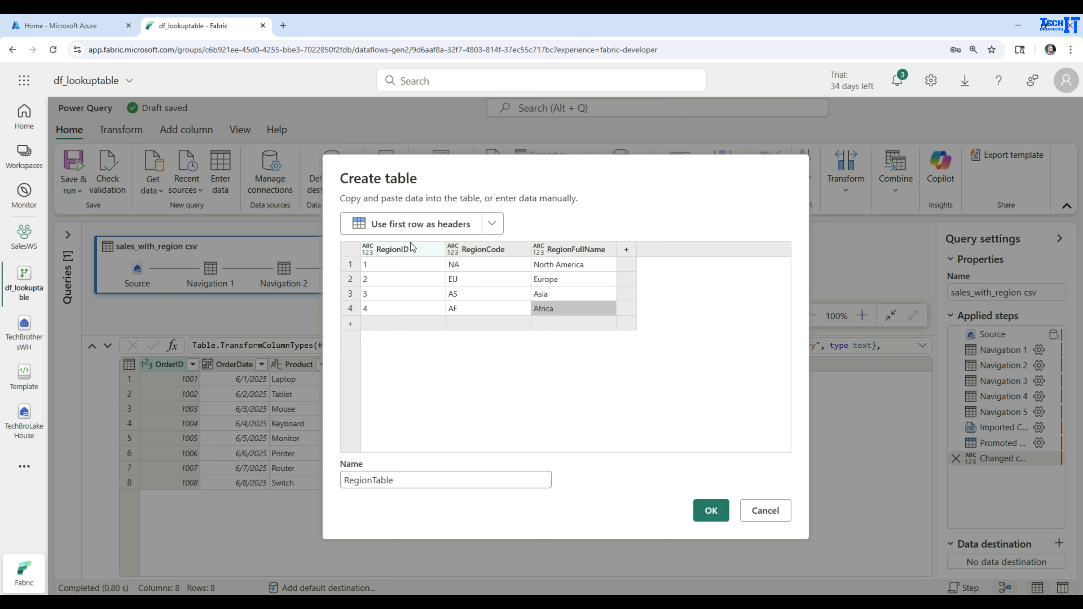
left_click(702, 507)
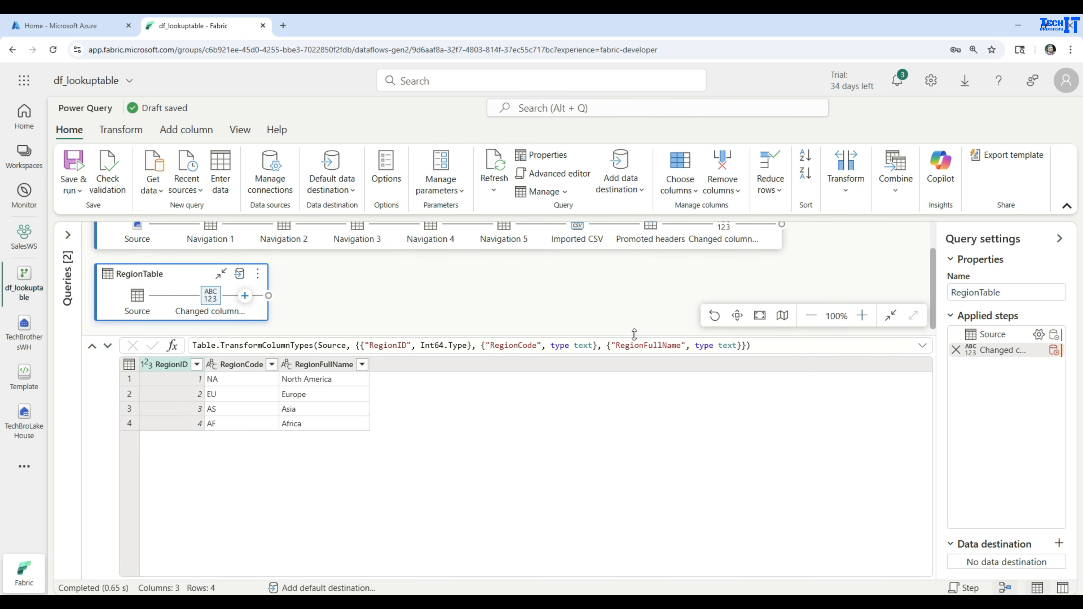
left_click_drag(635, 332, 638, 401)
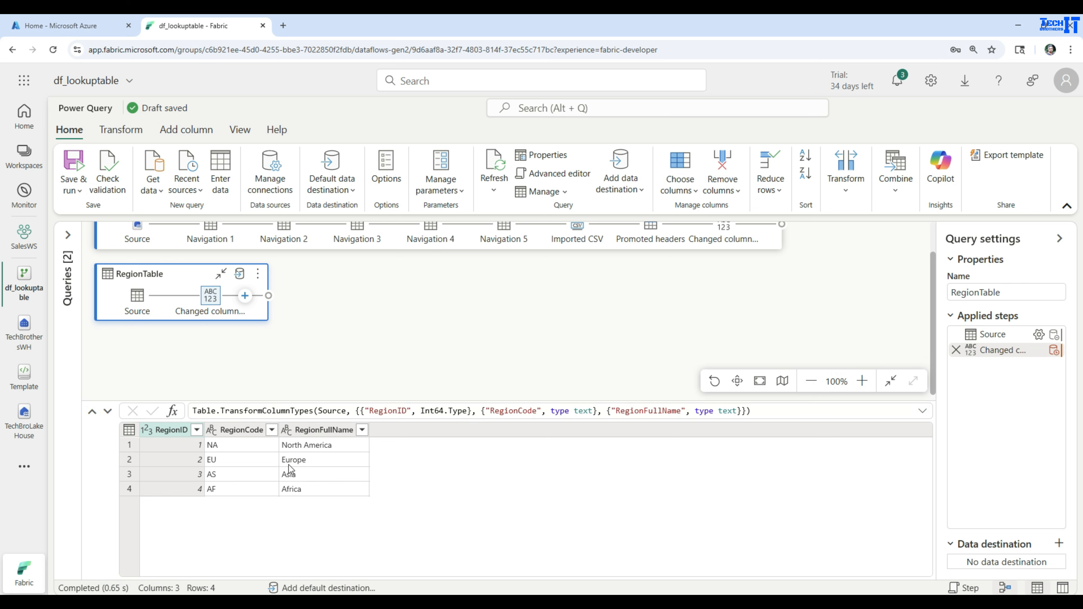
left_click(455, 344)
left_click(899, 189)
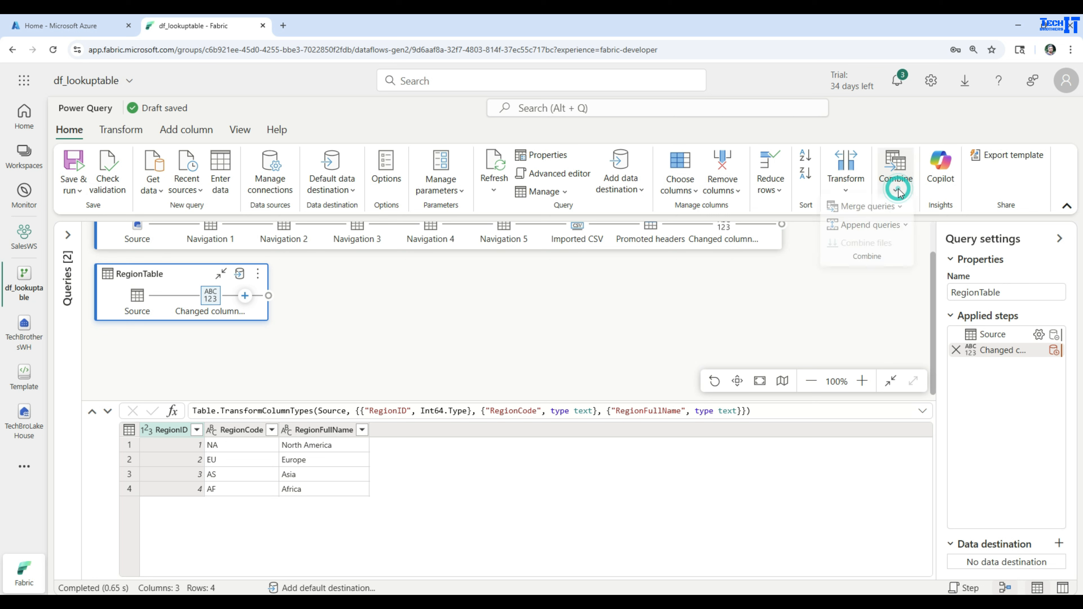
left_click(411, 293)
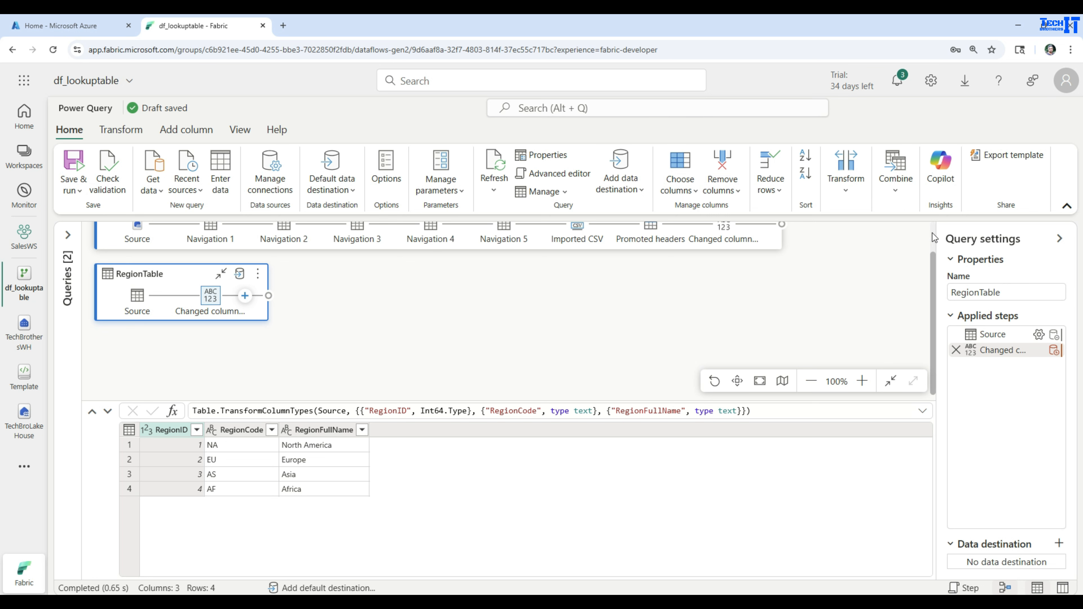
- Merge RegionTable into the sales_with_region csv query with a left outer join, matching RegionId to RegionID
left_click(774, 239)
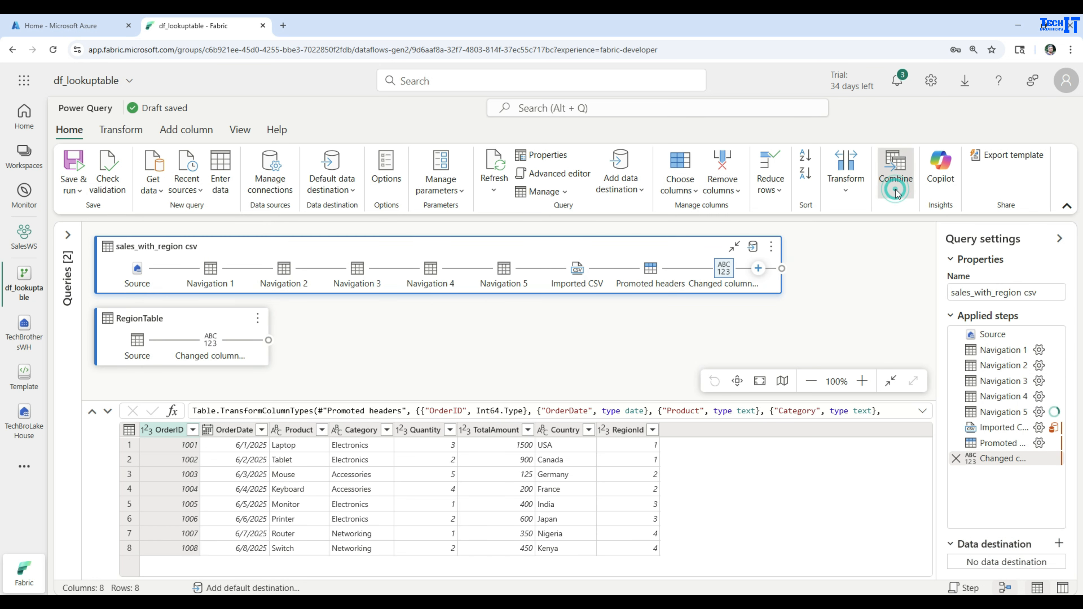
left_click(896, 175)
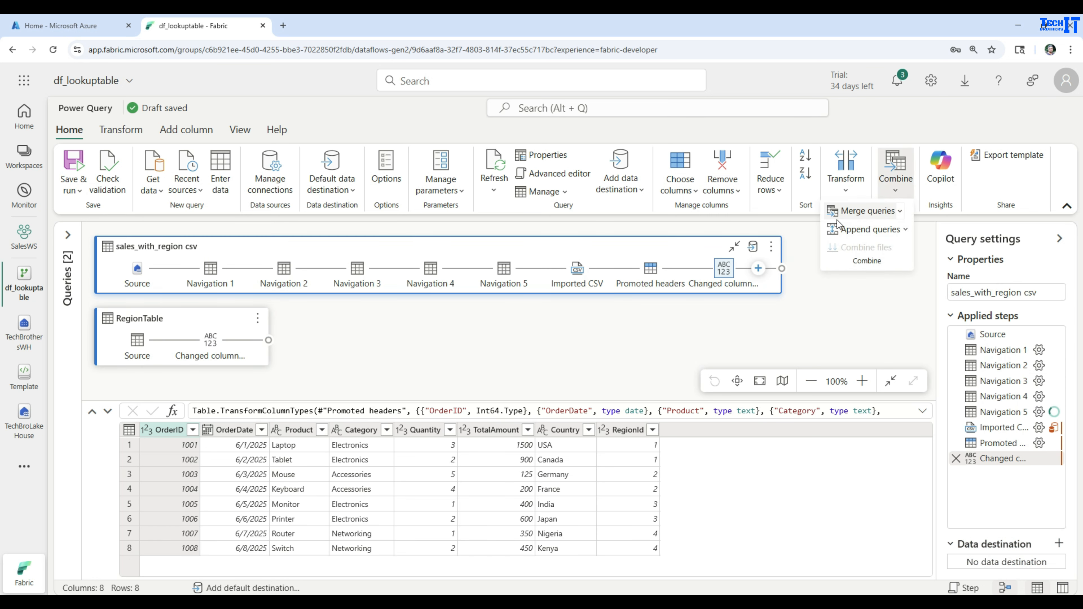
left_click(867, 212)
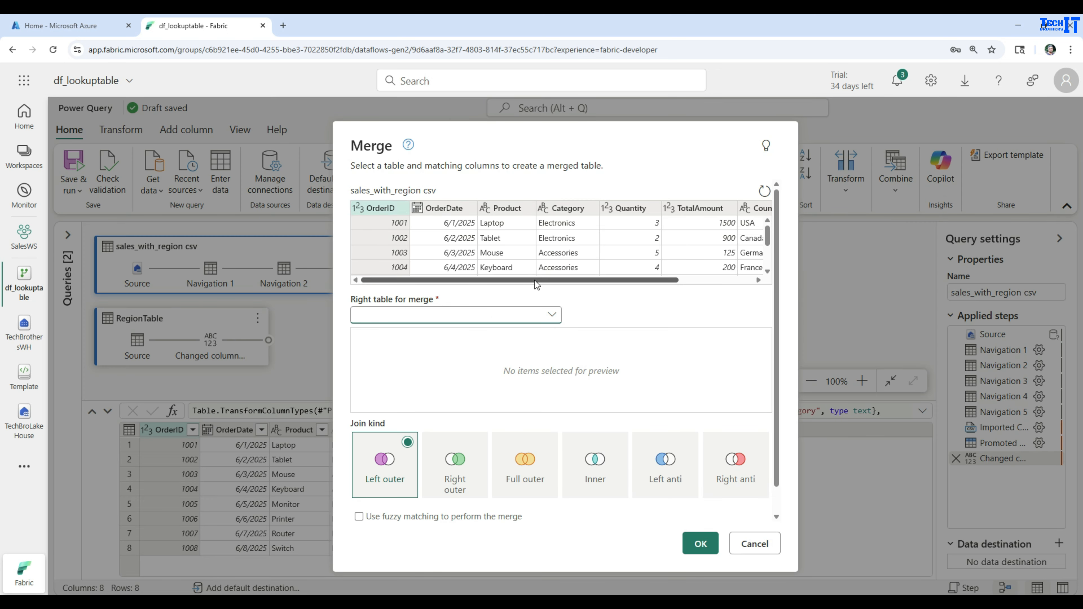
left_click_drag(535, 280, 613, 278)
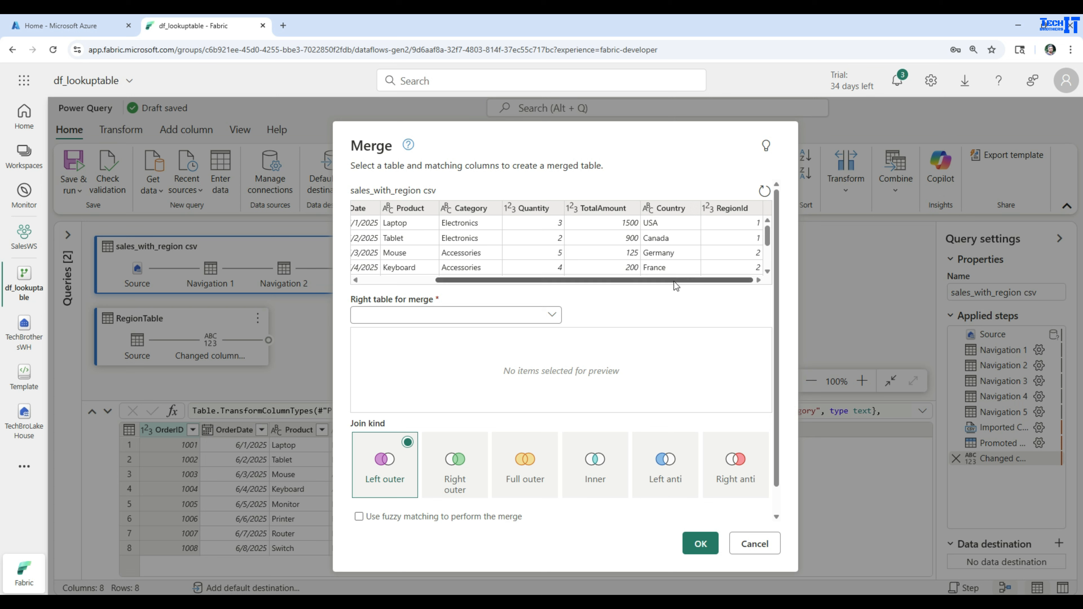
left_click(731, 209)
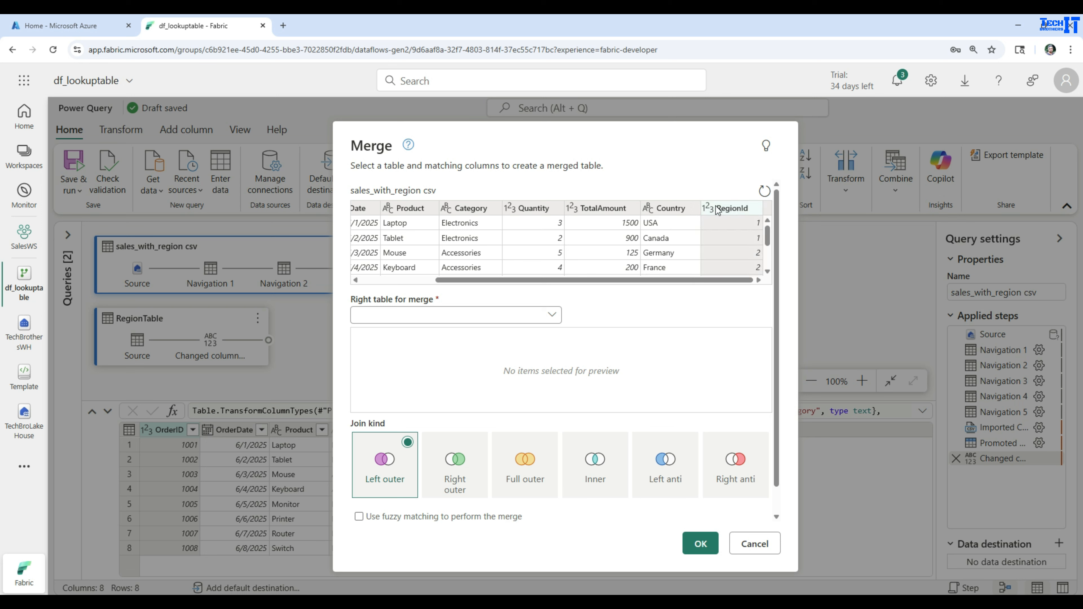
left_click(439, 317)
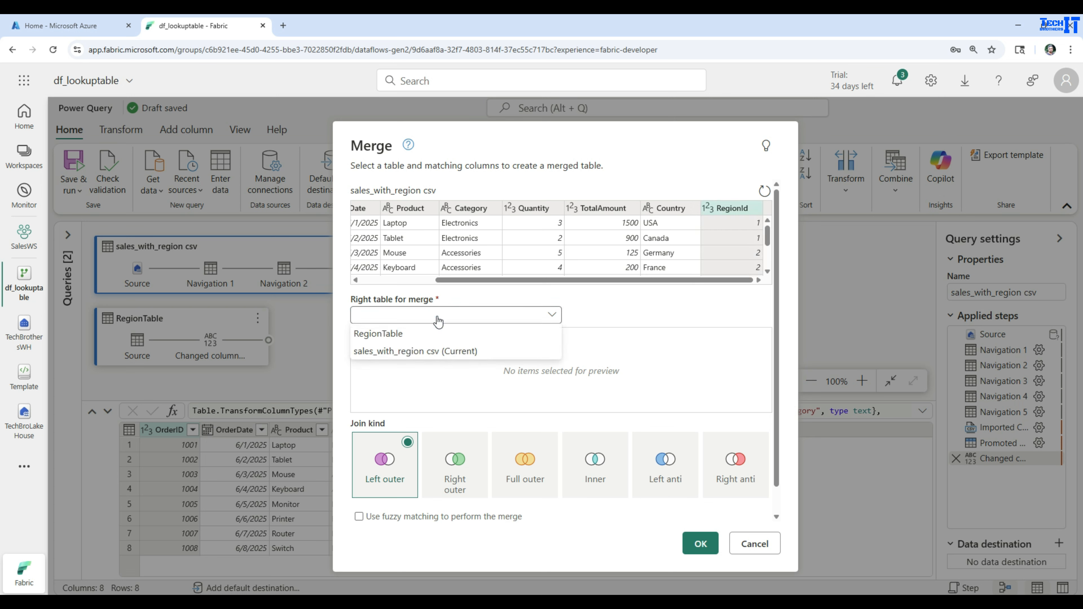
left_click(396, 335)
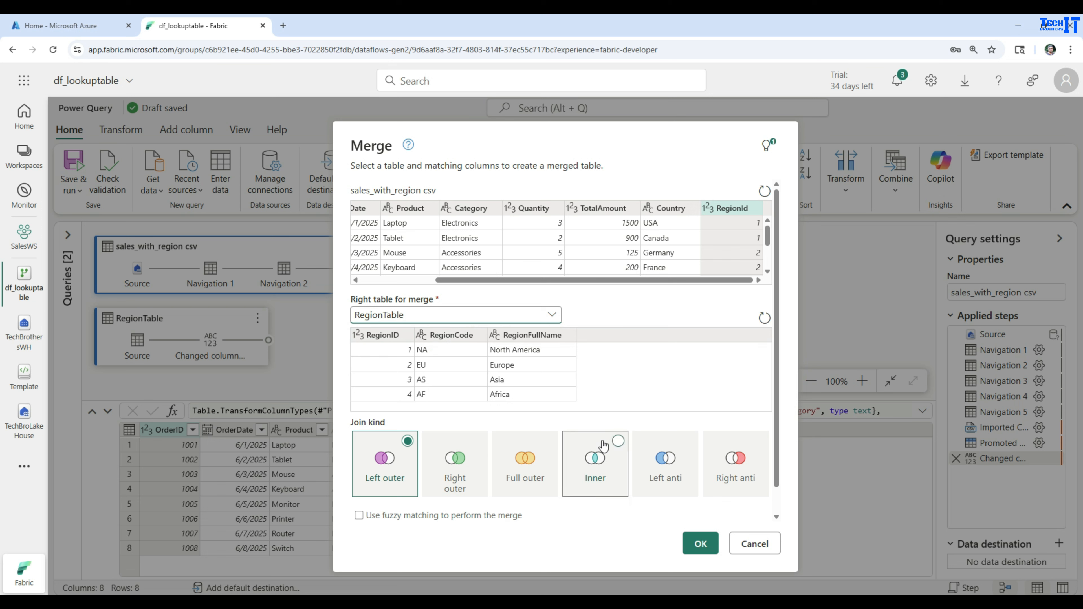
left_click(389, 335)
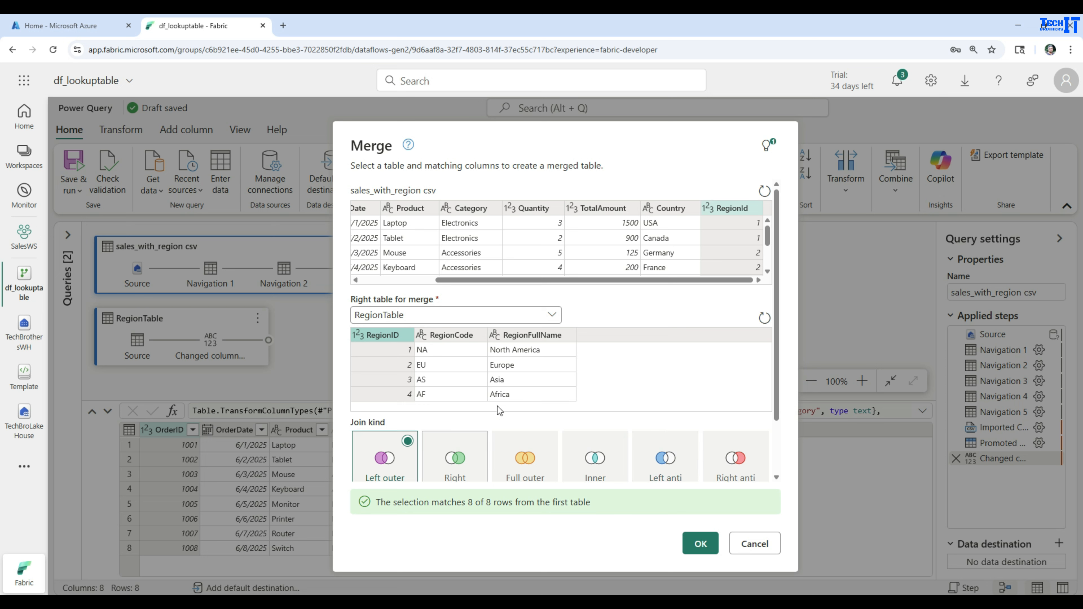
left_click(696, 542)
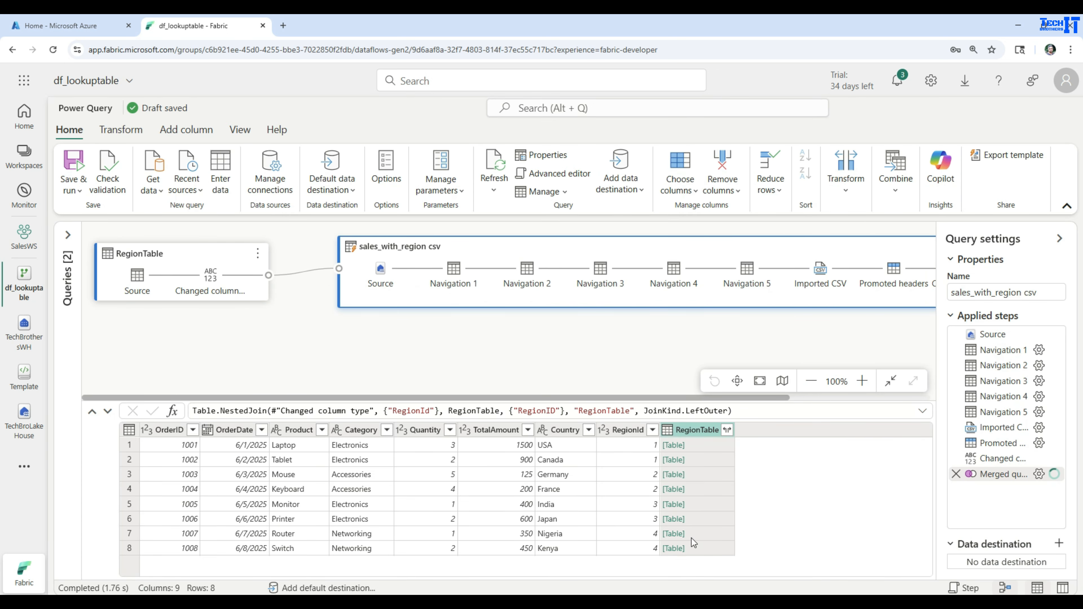
- Expand the merged RegionTable column to include only RegionCode and RegionFullName
left_click(727, 430)
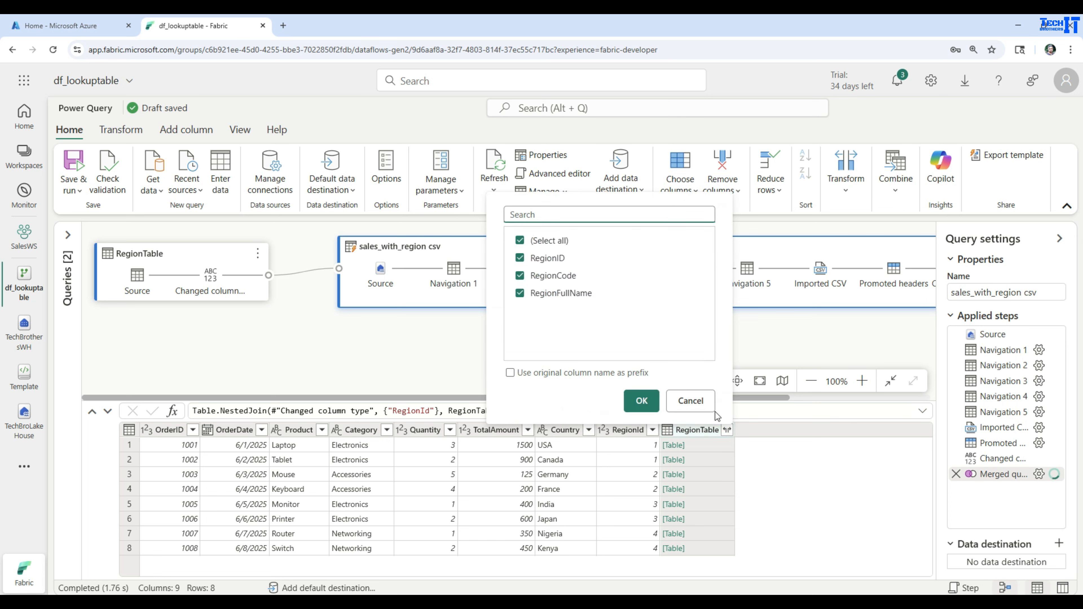
left_click(520, 242)
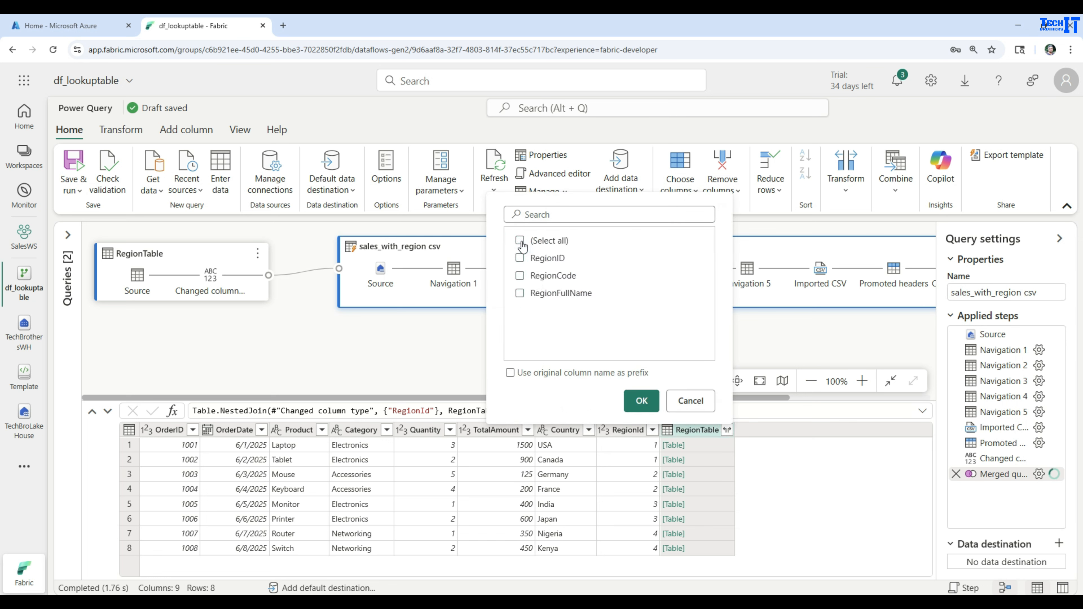
left_click(520, 275)
left_click(520, 293)
left_click(641, 400)
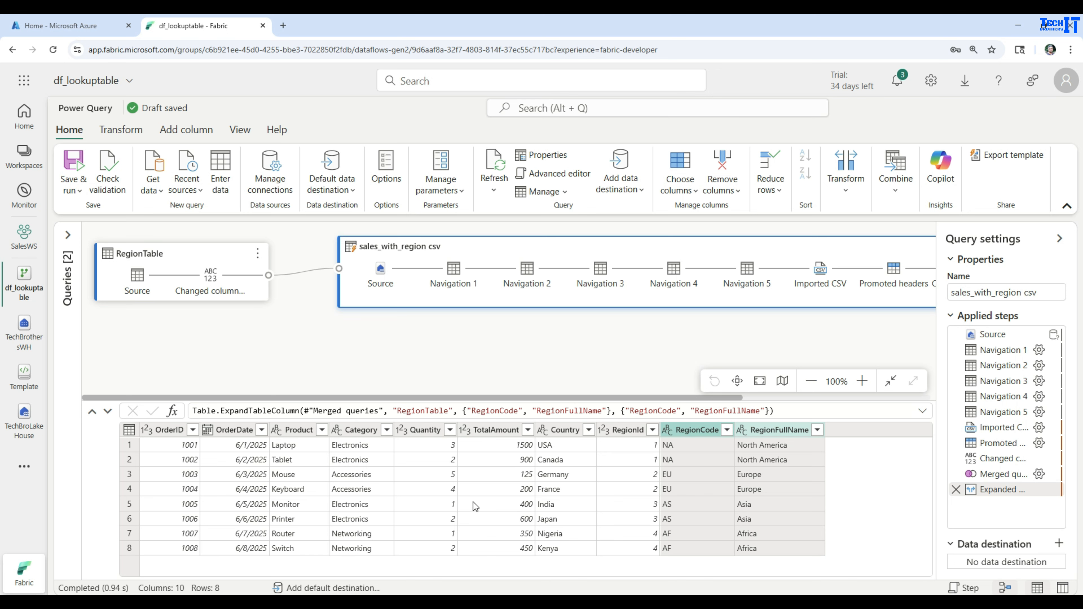
- Add a Warehouse data destination to the sales_with_region csv query using the existing Warehouse techbrothers (none) connection
left_click(1059, 547)
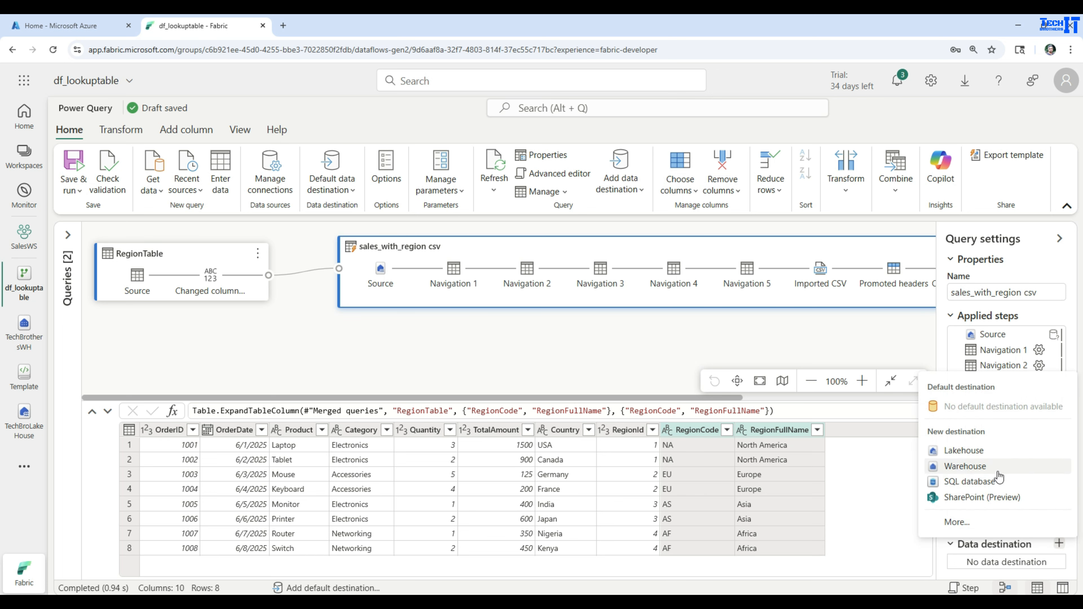
left_click(984, 470)
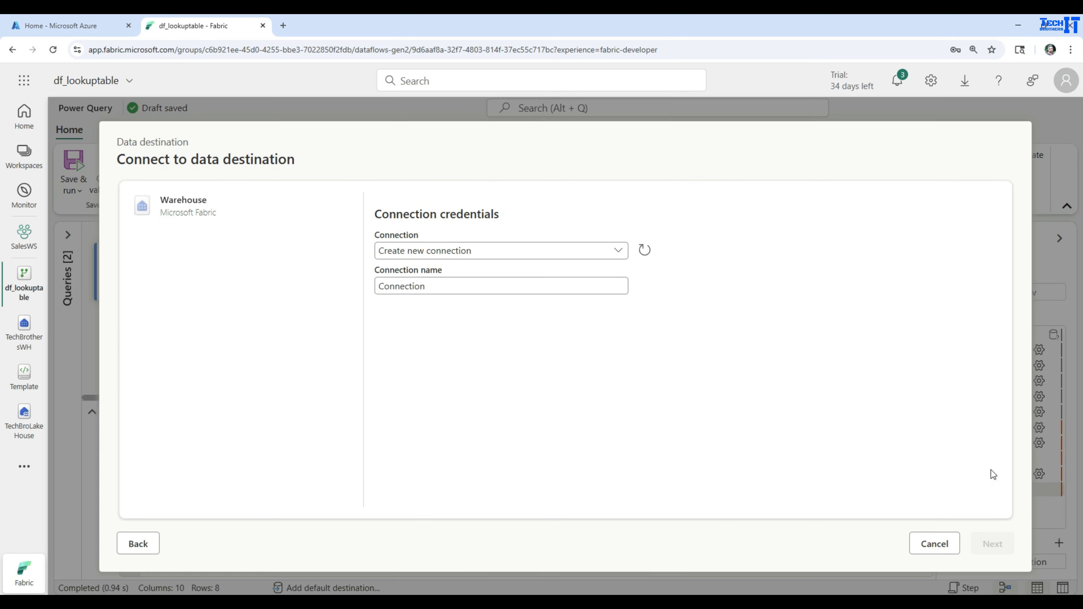
left_click(438, 252)
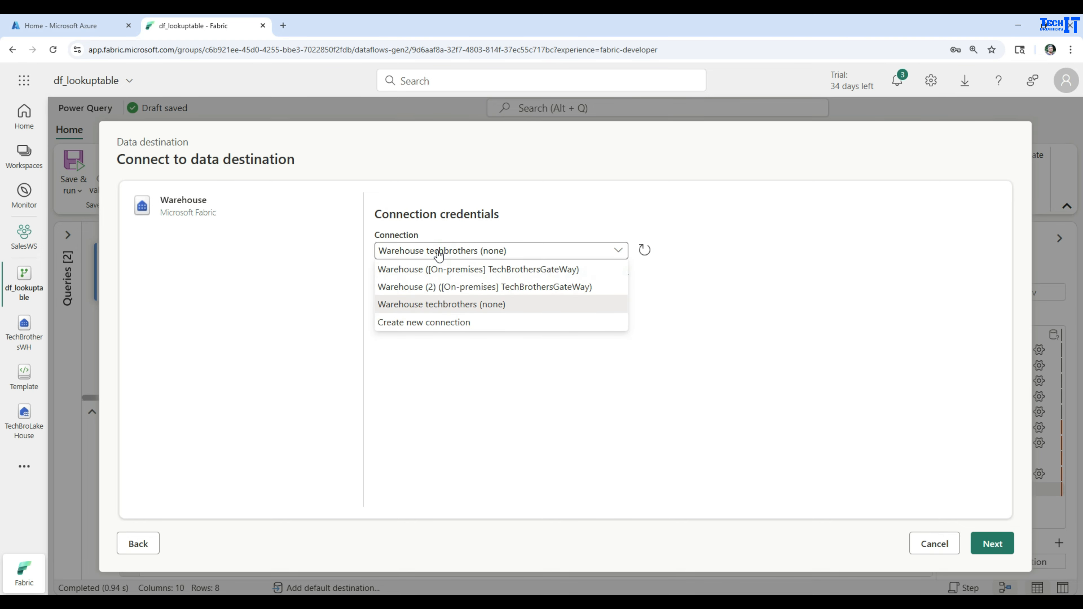
left_click(432, 322)
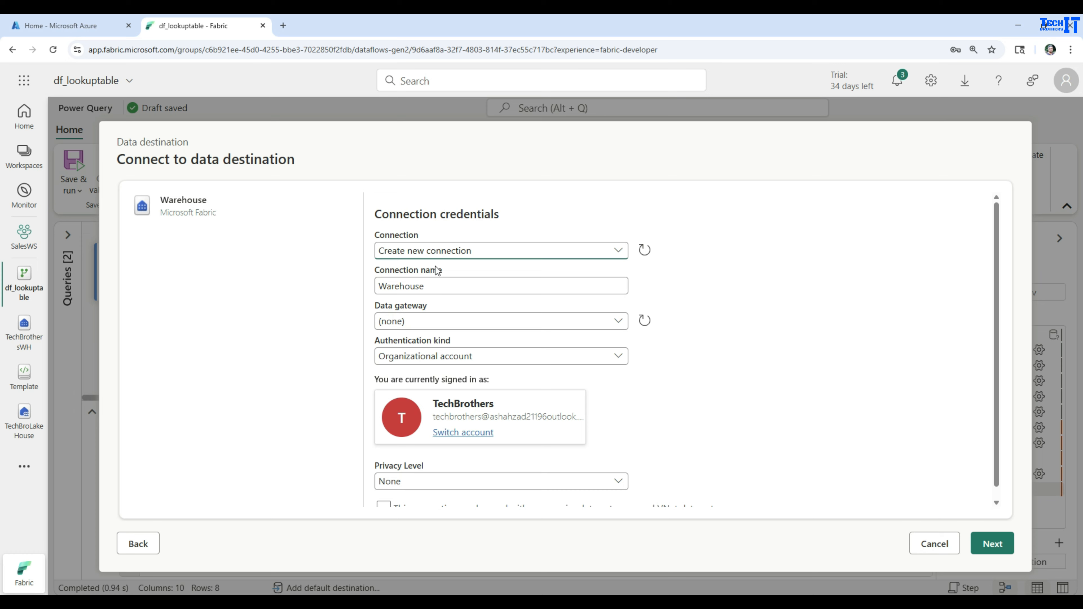
left_click(464, 252)
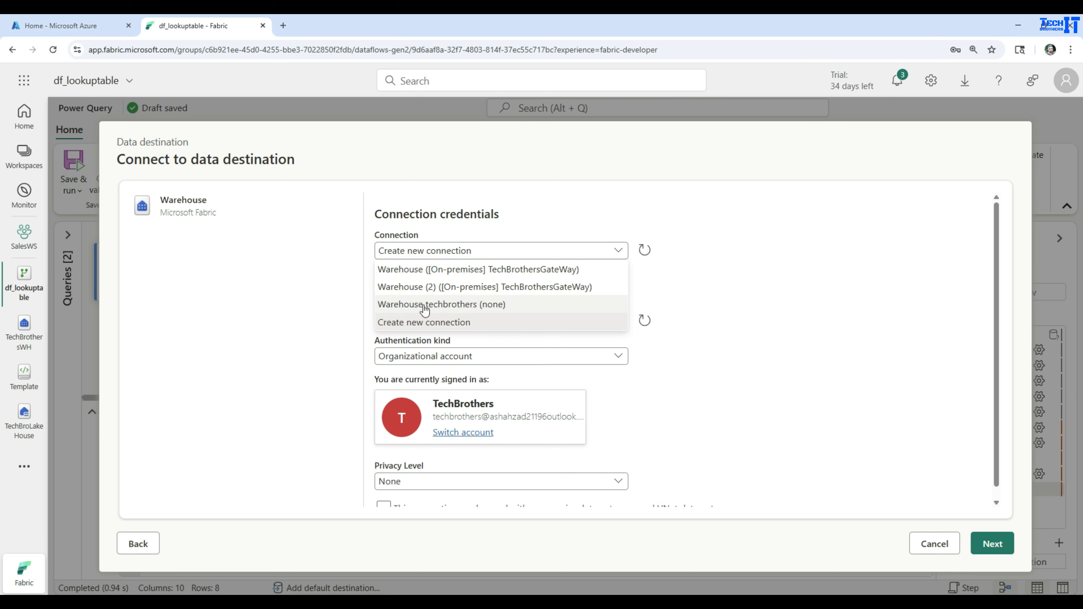
left_click(423, 305)
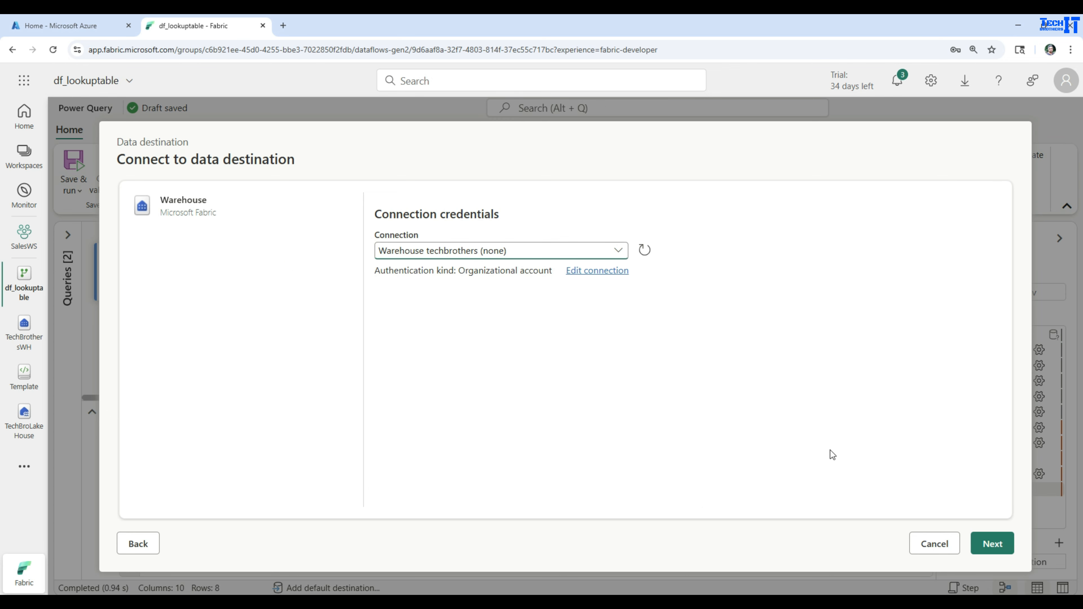
left_click(989, 543)
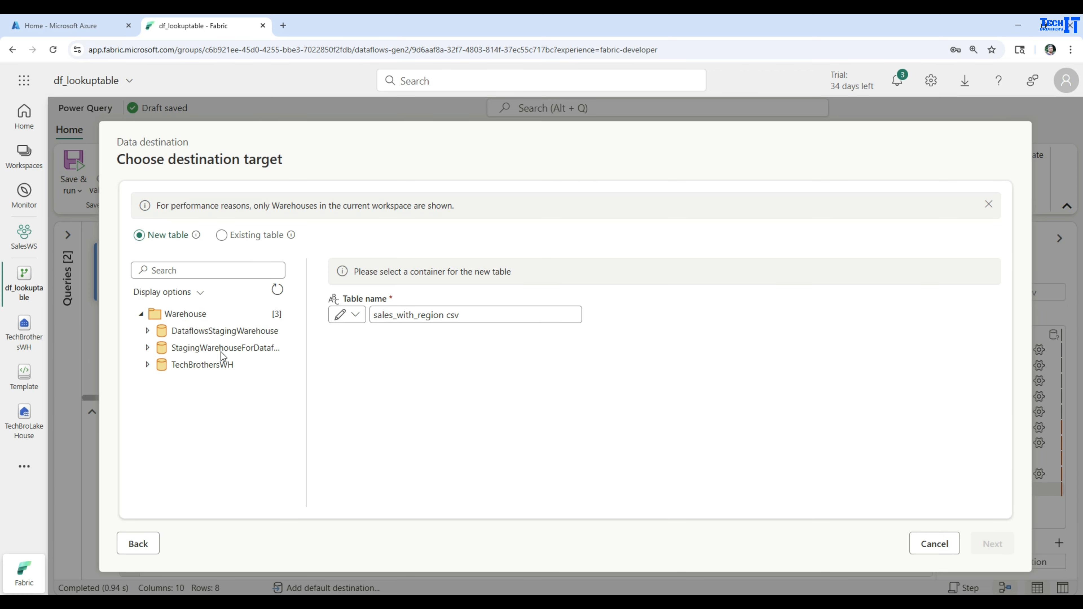
- Target a new table named Sales_Lookup in the TechBrothersWH warehouse
left_click(174, 366)
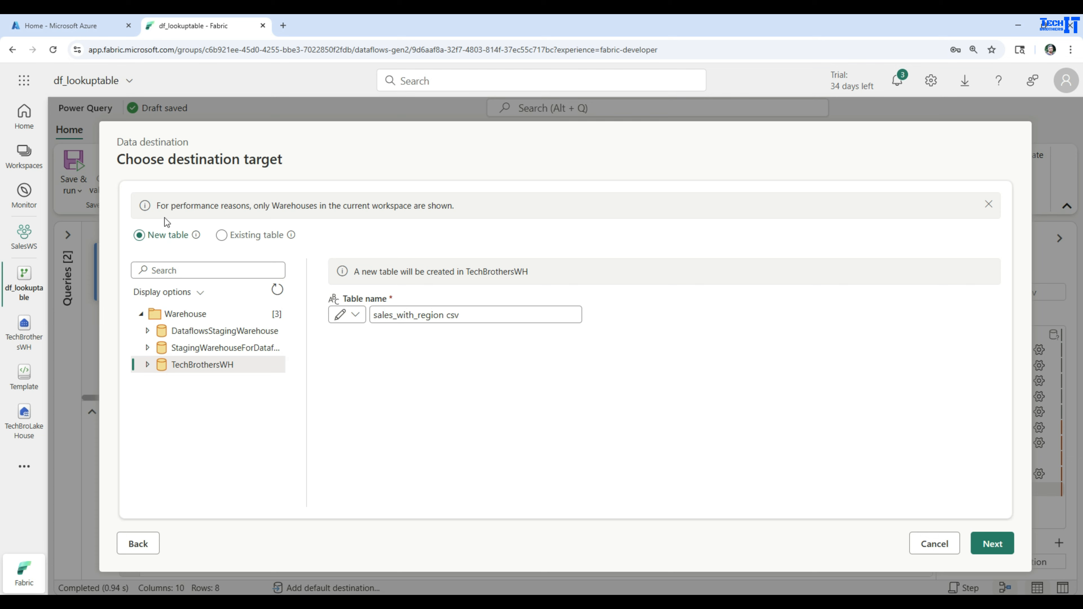
left_click_drag(466, 315, 373, 315)
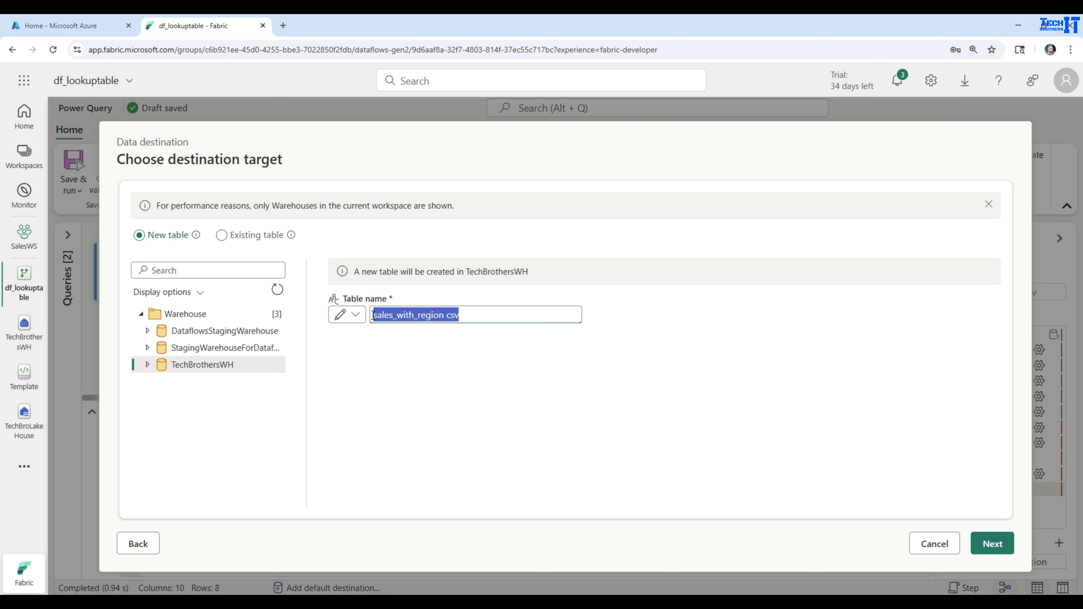
type("Sales_Lookup")
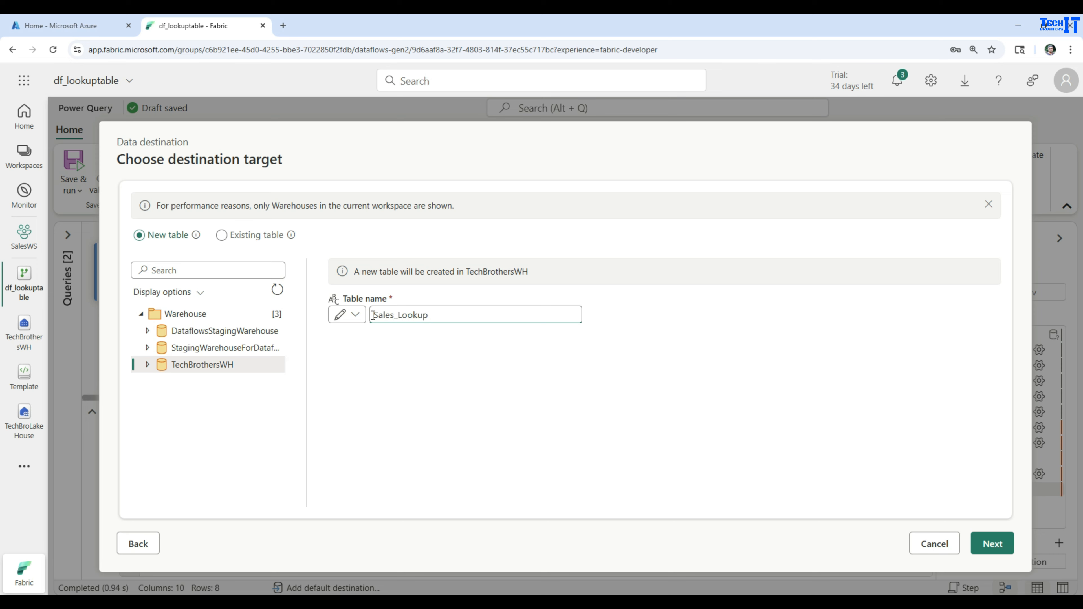
left_click(990, 543)
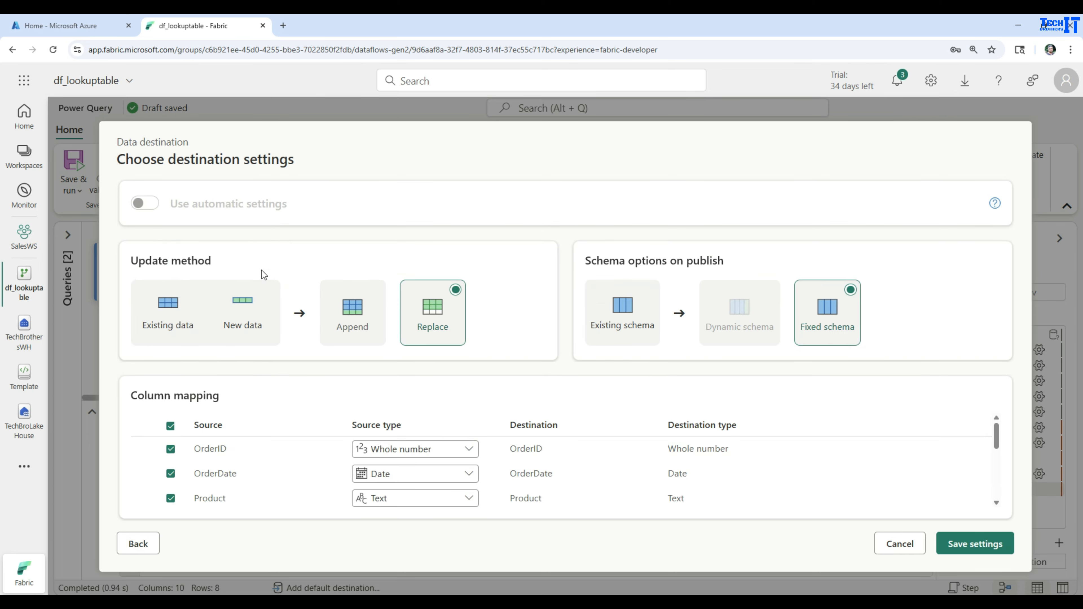
- Use the Replace update method, review the column mapping through RegionFullName, and save the destination settings
left_click(353, 322)
left_click(408, 338)
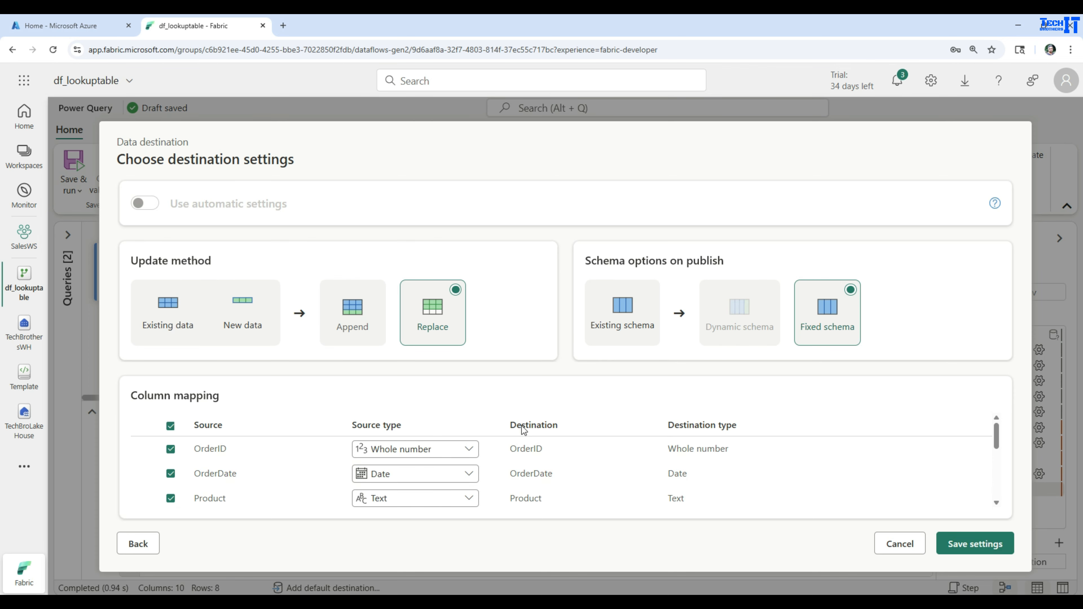
scroll(699, 500, "down", 5)
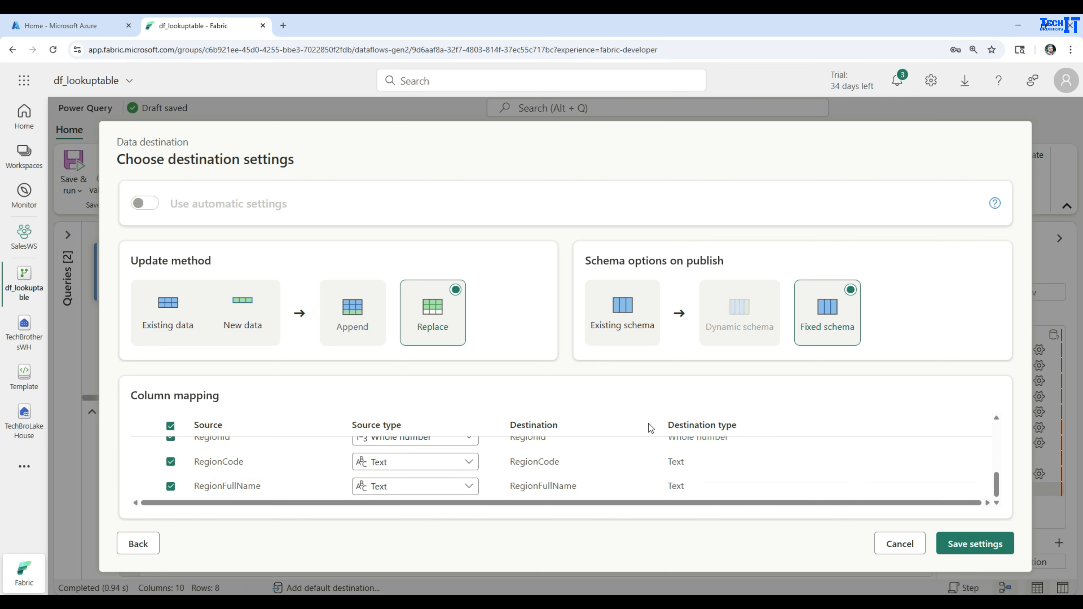
left_click(972, 543)
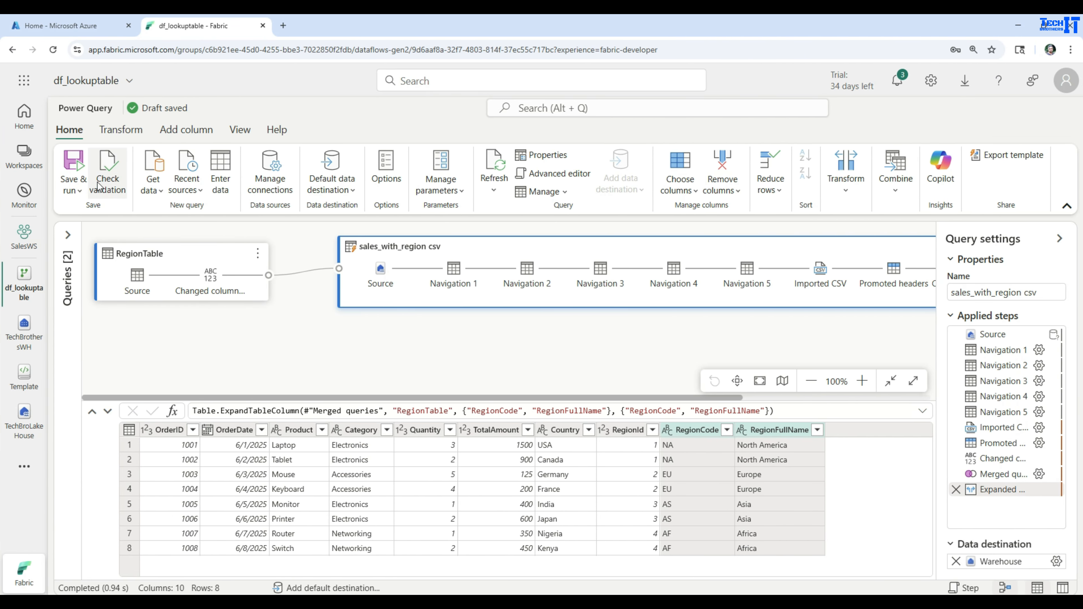
- Check the dataflow's validation status and view the df_lookuptable run in the monitoring hub
left_click(106, 181)
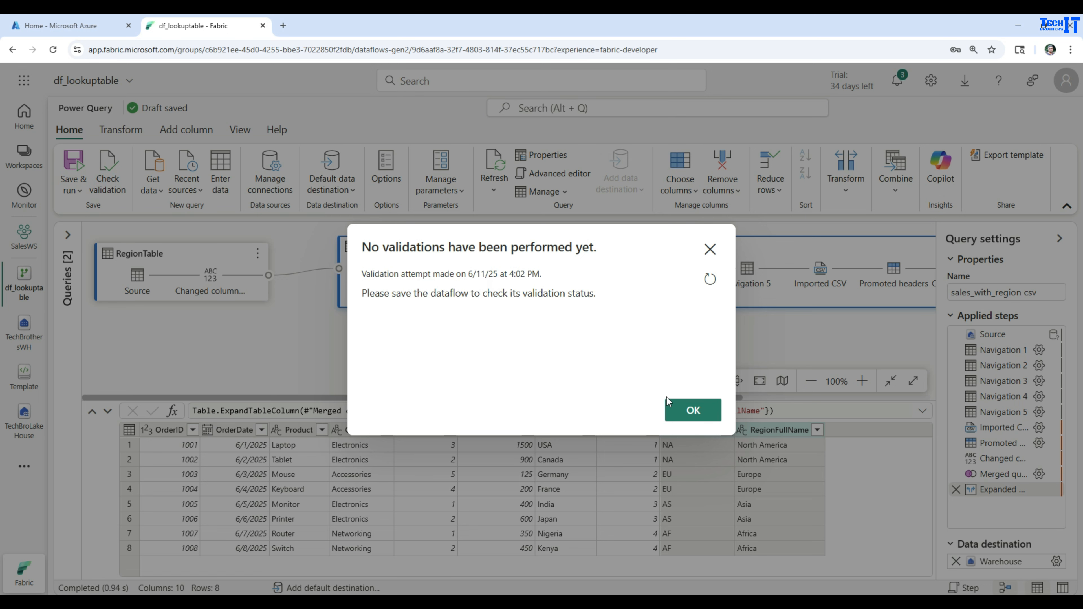
left_click(687, 409)
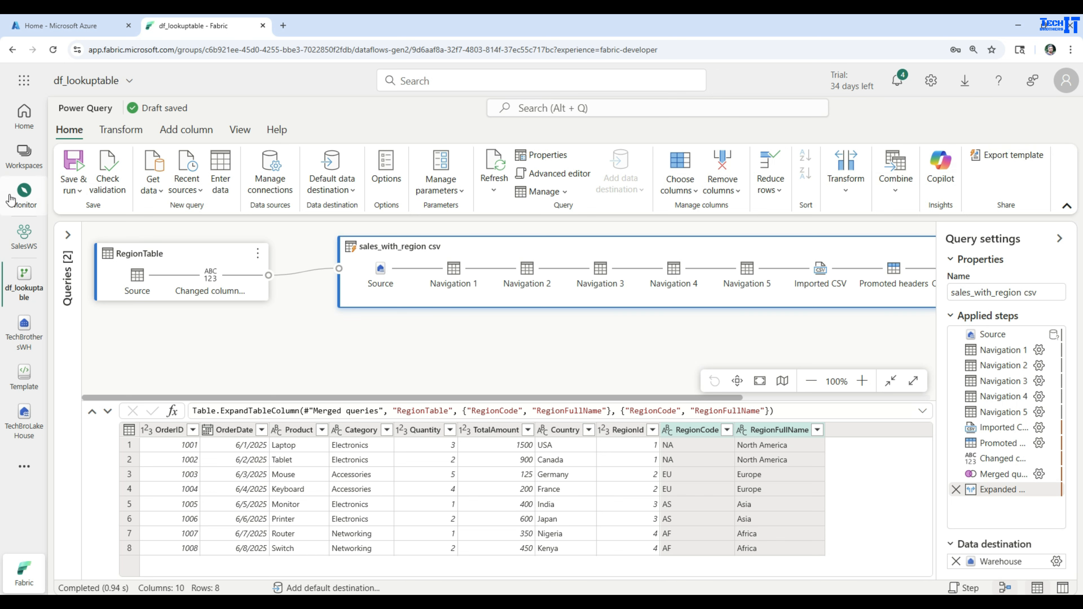
left_click(18, 209)
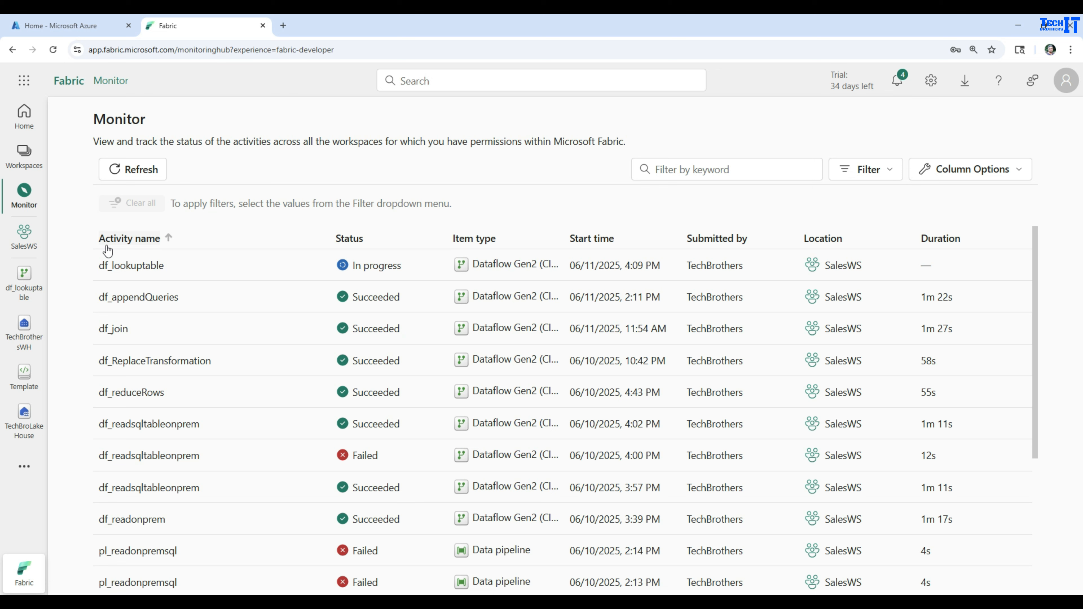
- Open the TechBrothersWH warehouse, widen its Explorer pane, and refresh the dbo schema's tables
left_click(24, 347)
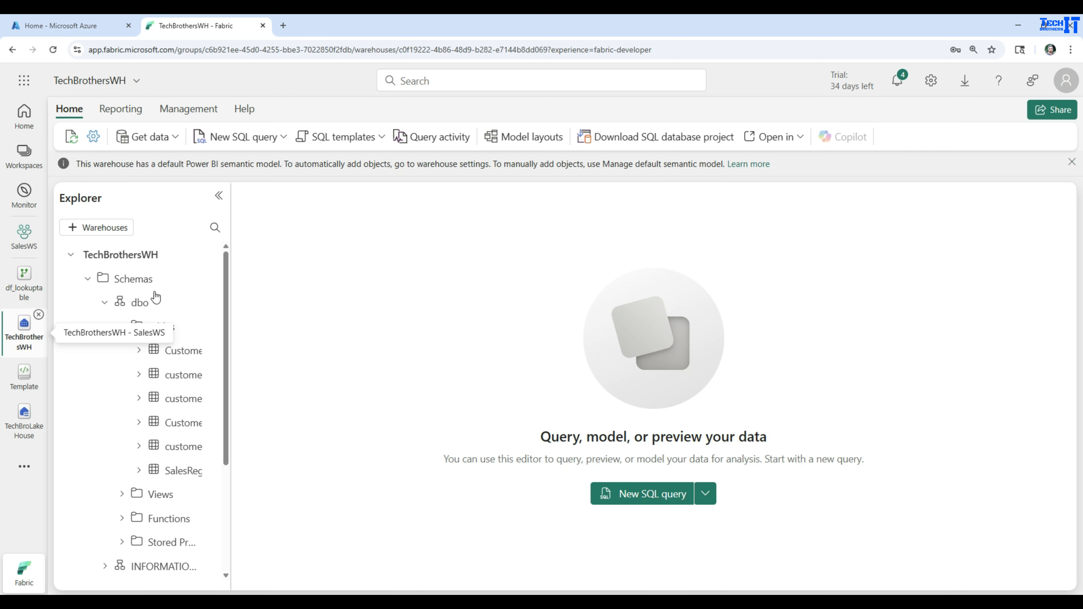
left_click_drag(231, 284, 360, 283)
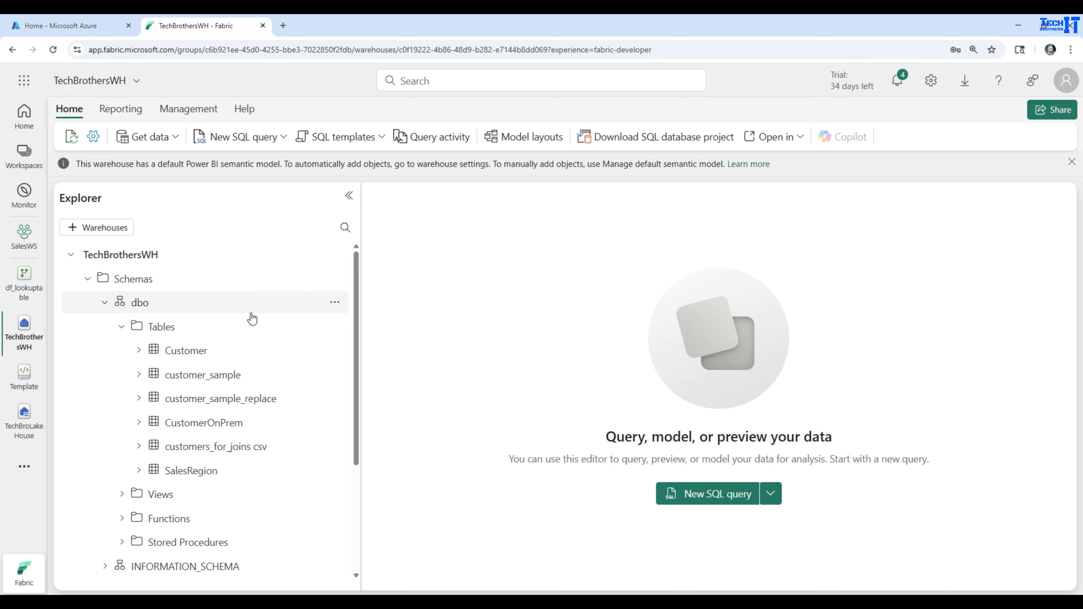
left_click(332, 327)
left_click(360, 400)
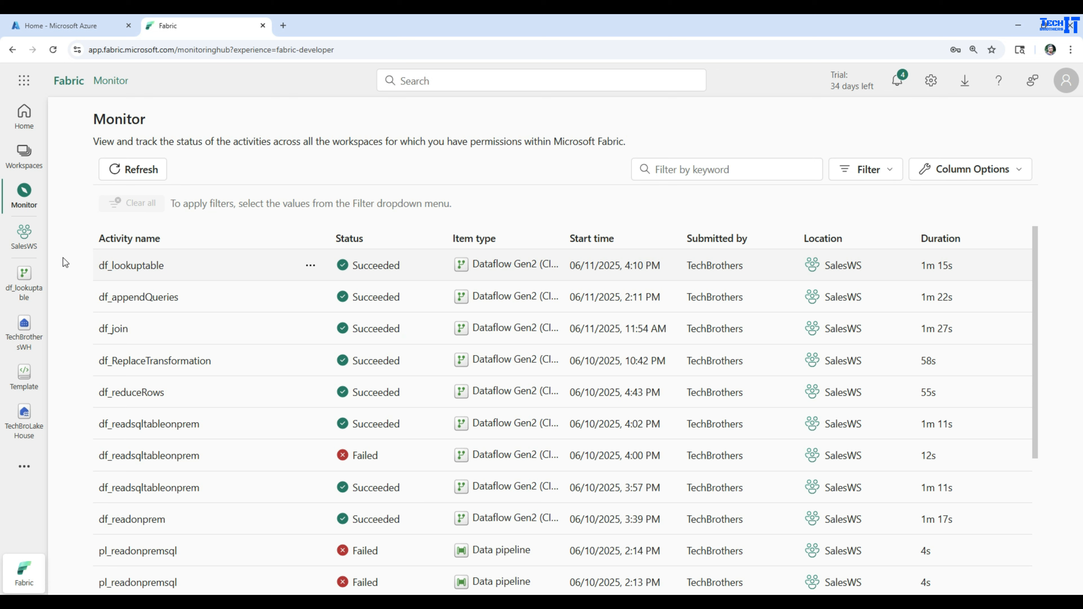
- Return to TechBrothersWH, refresh its dbo tables again, and preview the Sales_Lookup data through the last region column
left_click(7, 346)
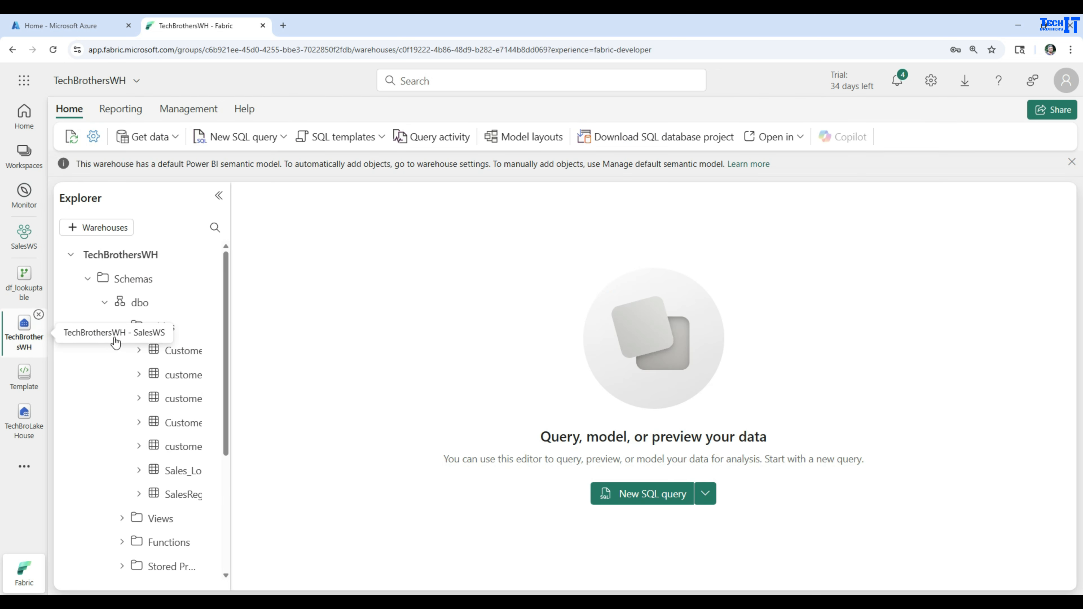
left_click_drag(230, 314, 350, 313)
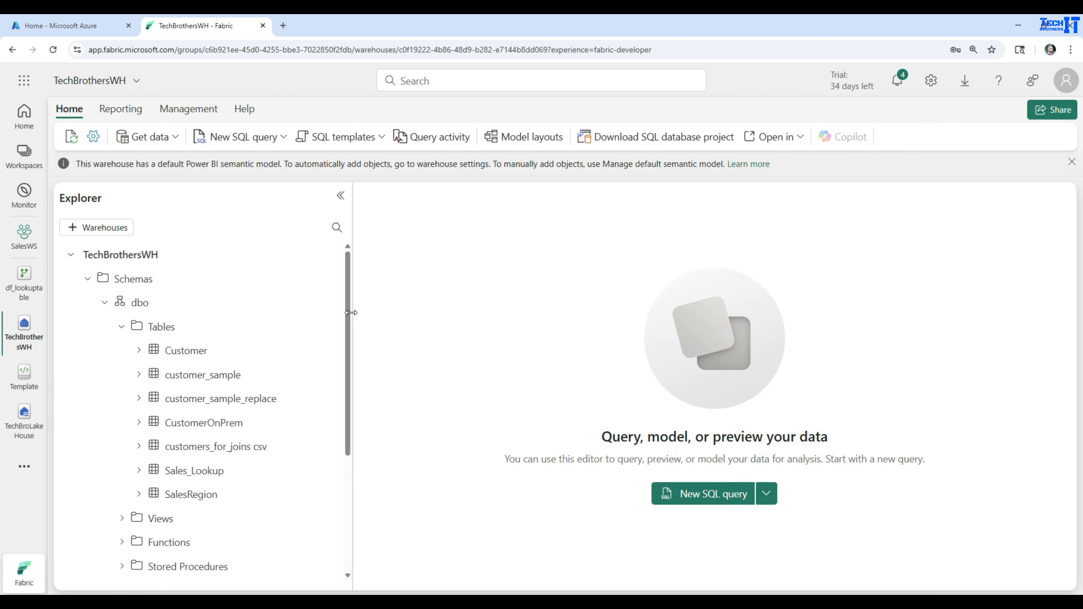
left_click(312, 326)
left_click(348, 398)
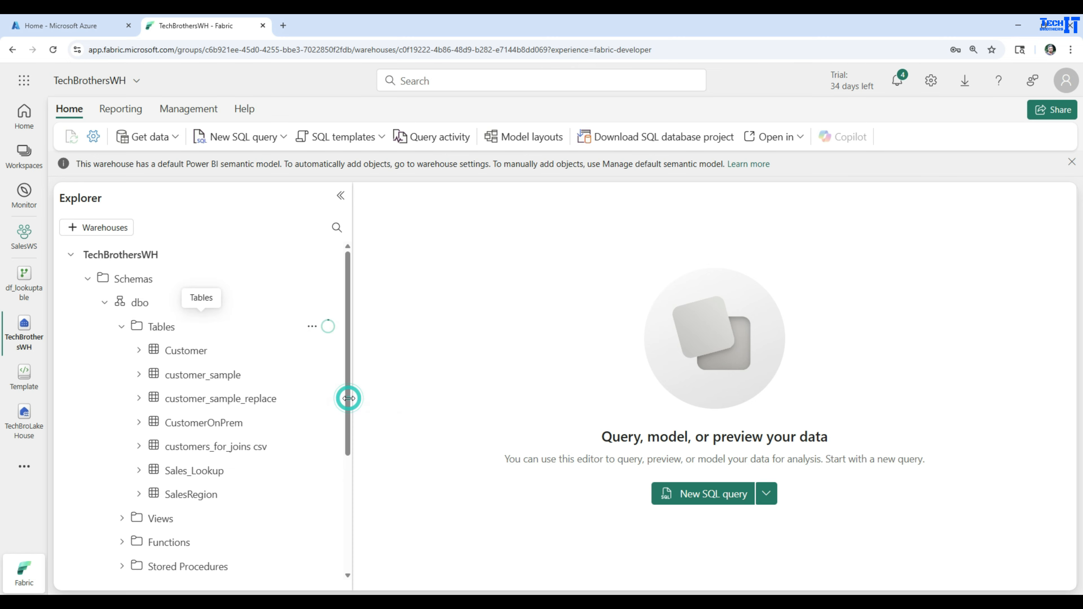
left_click(184, 476)
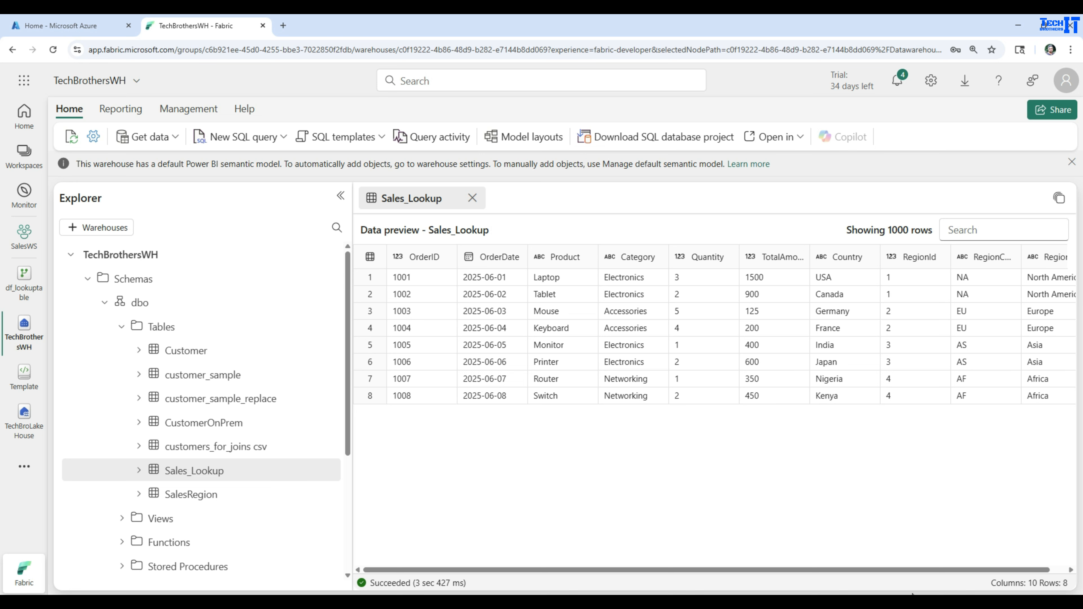
left_click_drag(890, 572, 998, 559)
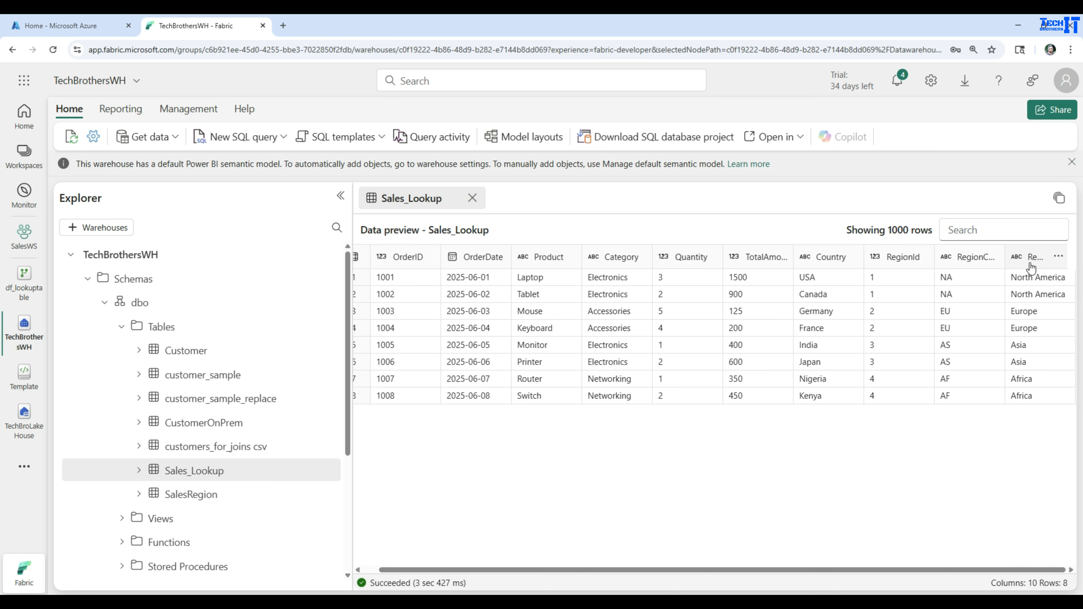